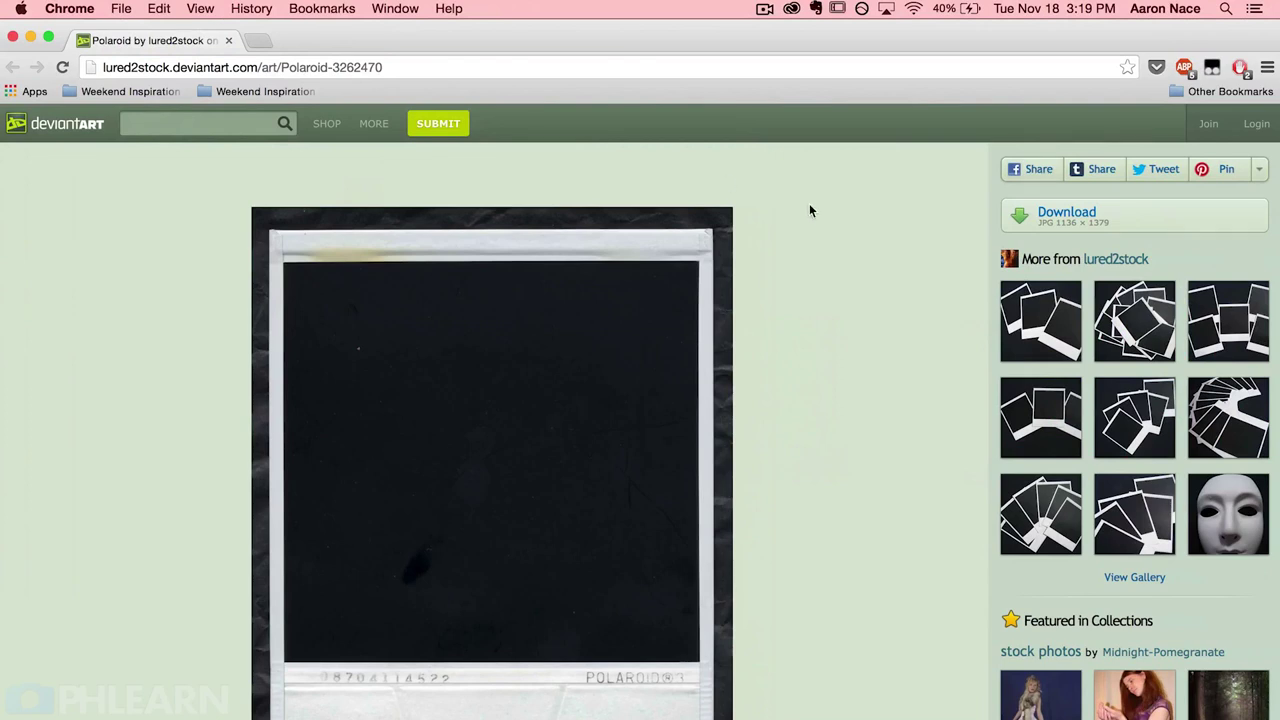
# - Scroll through the DeviantArt page to review the Polaroid frame image
pyautogui.scroll(-2, 811, 209)
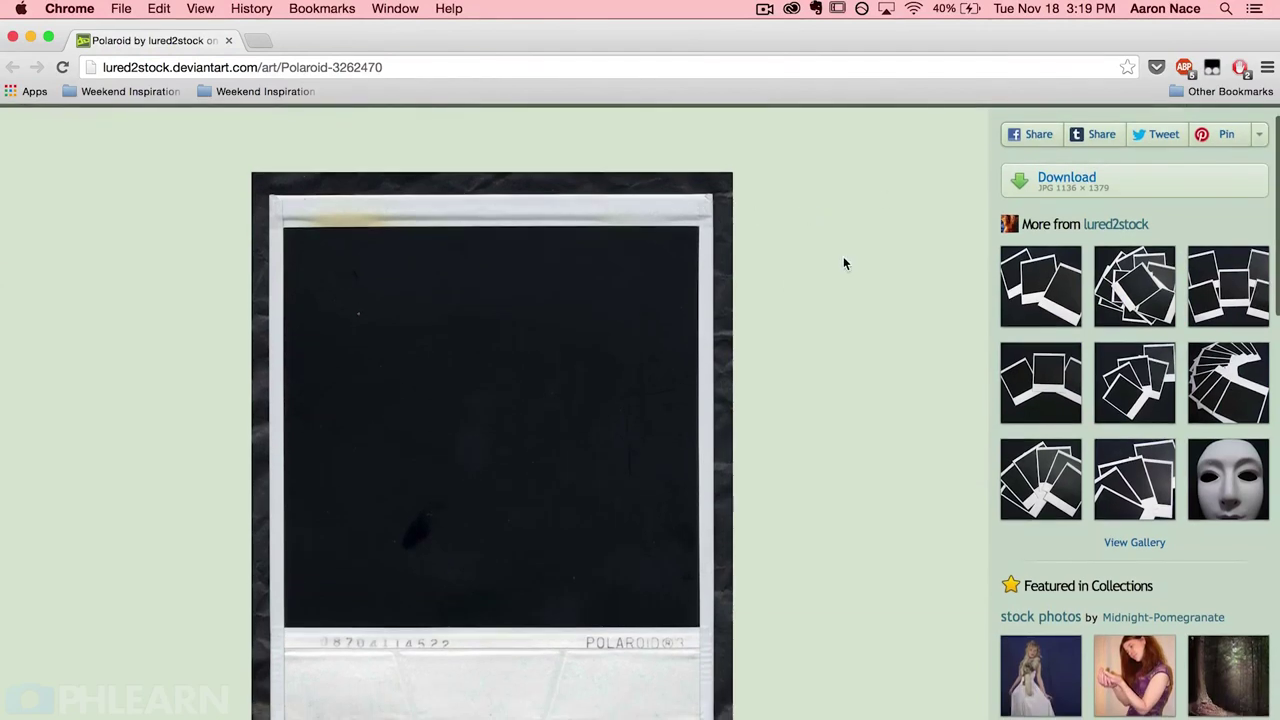
pyautogui.scroll(-4, 843, 263)
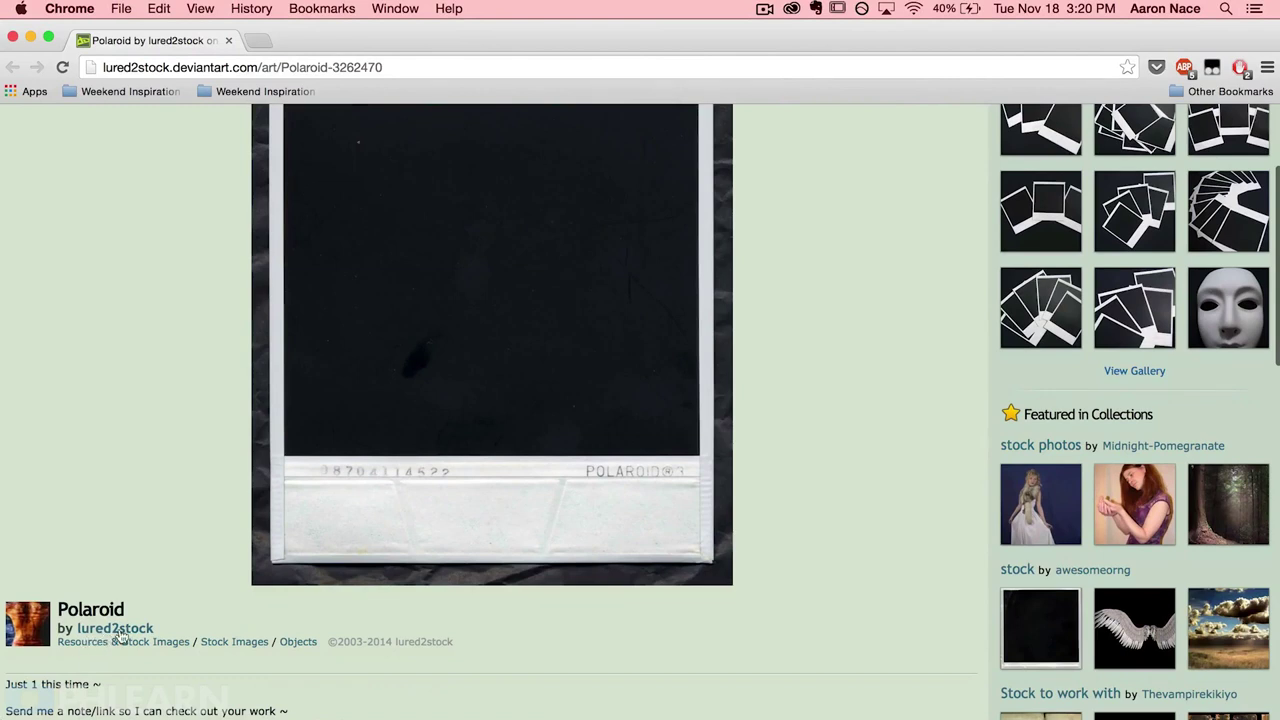
pyautogui.scroll(2, 803, 643)
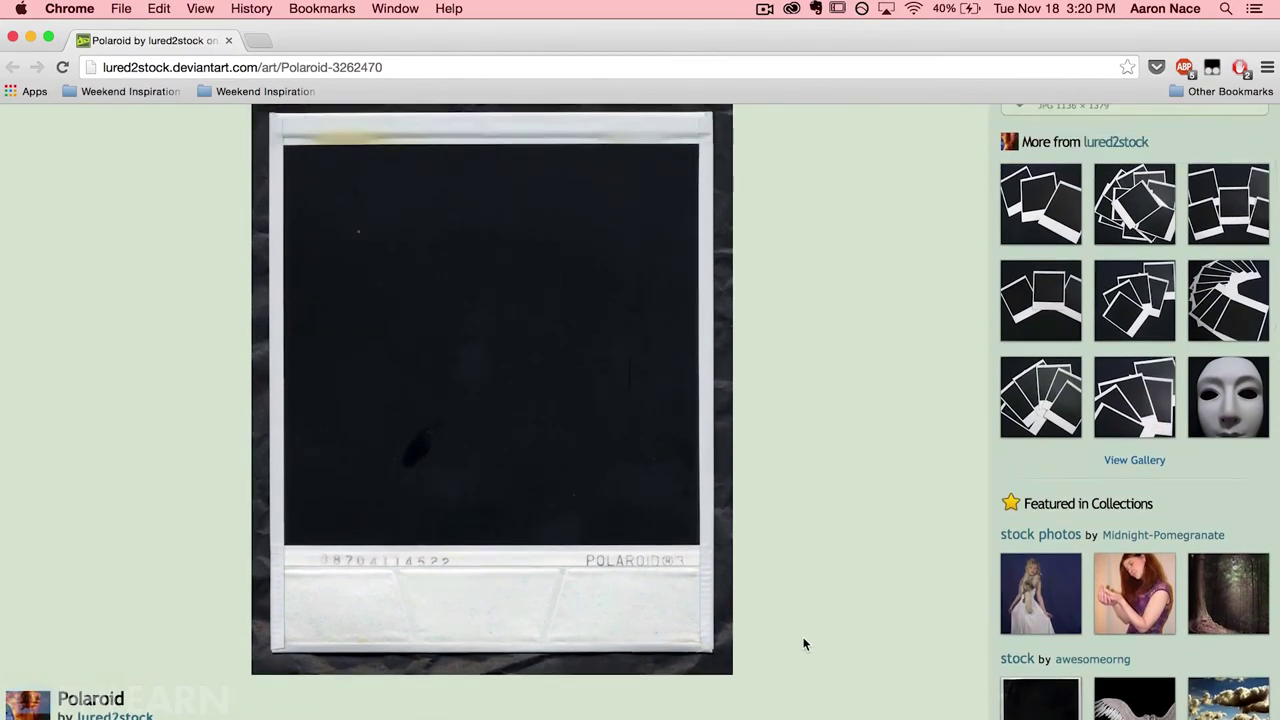
pyautogui.scroll(2, 803, 643)
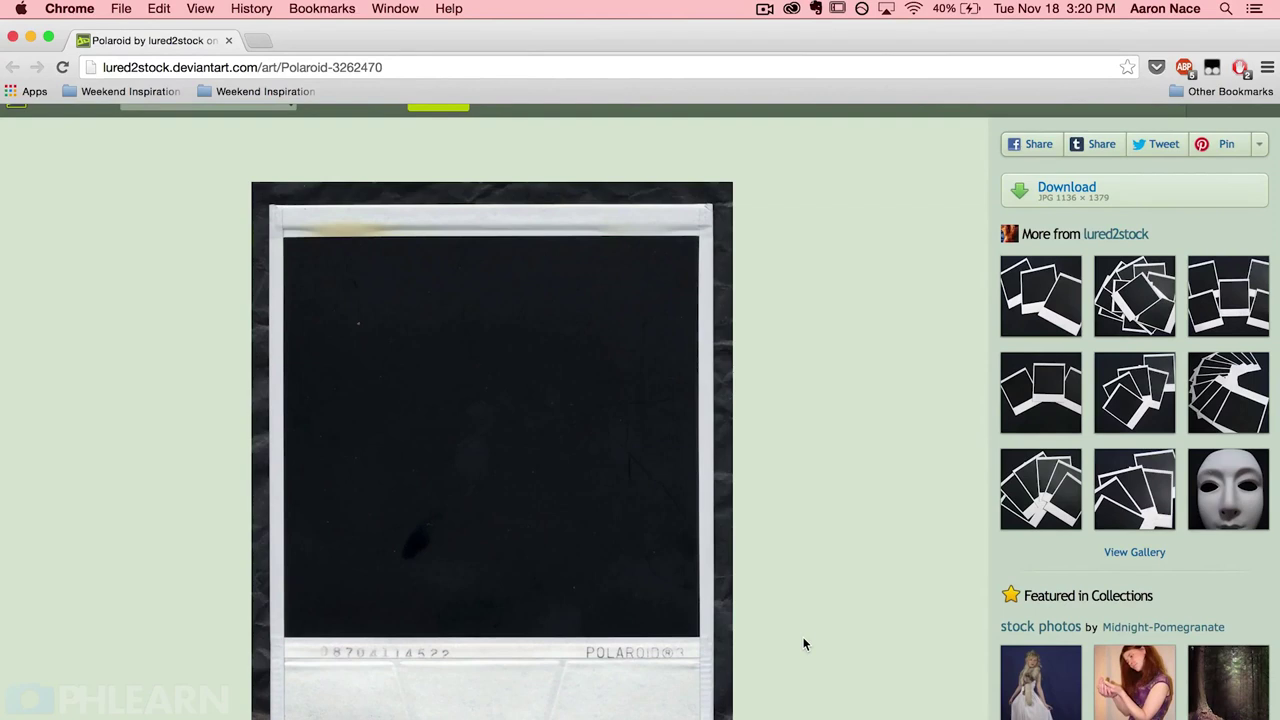
pyautogui.scroll(1, 803, 643)
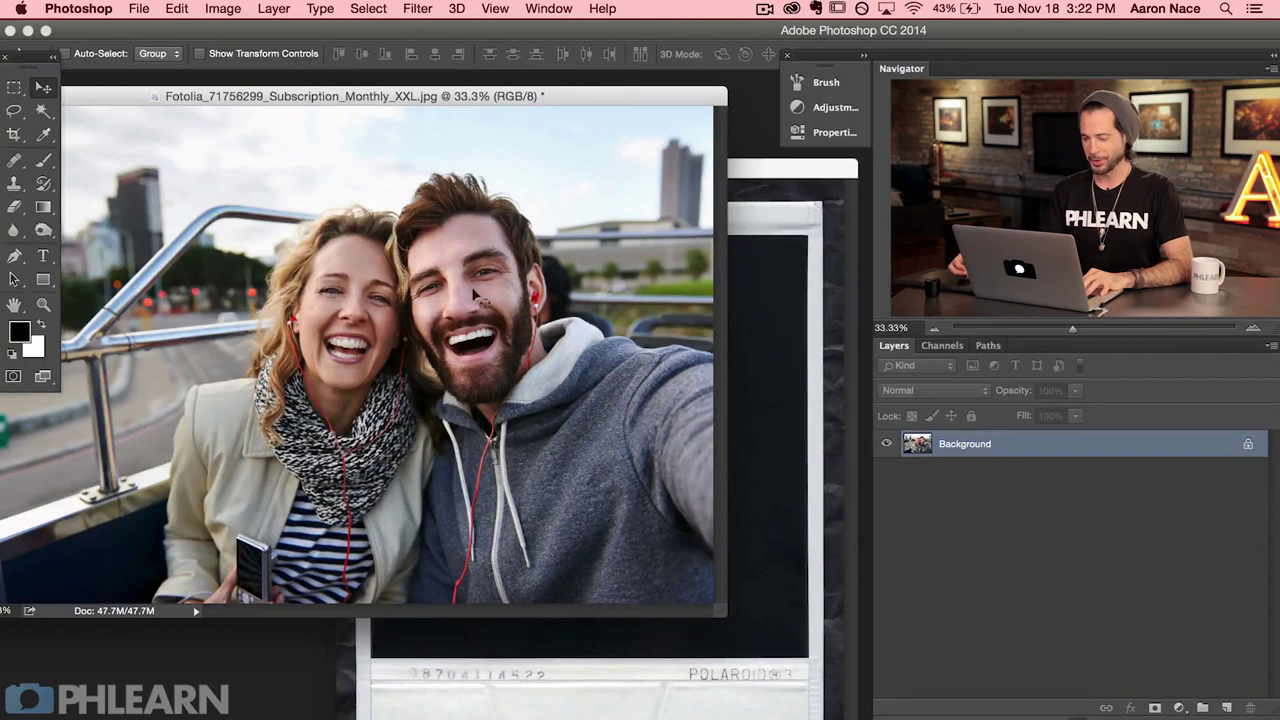
# - Drag the couple's selfie onto Polaroid.jpg as Layer 1 and check it against the frame
pyautogui.moveTo(772, 173); pyautogui.dragTo(762, 173)
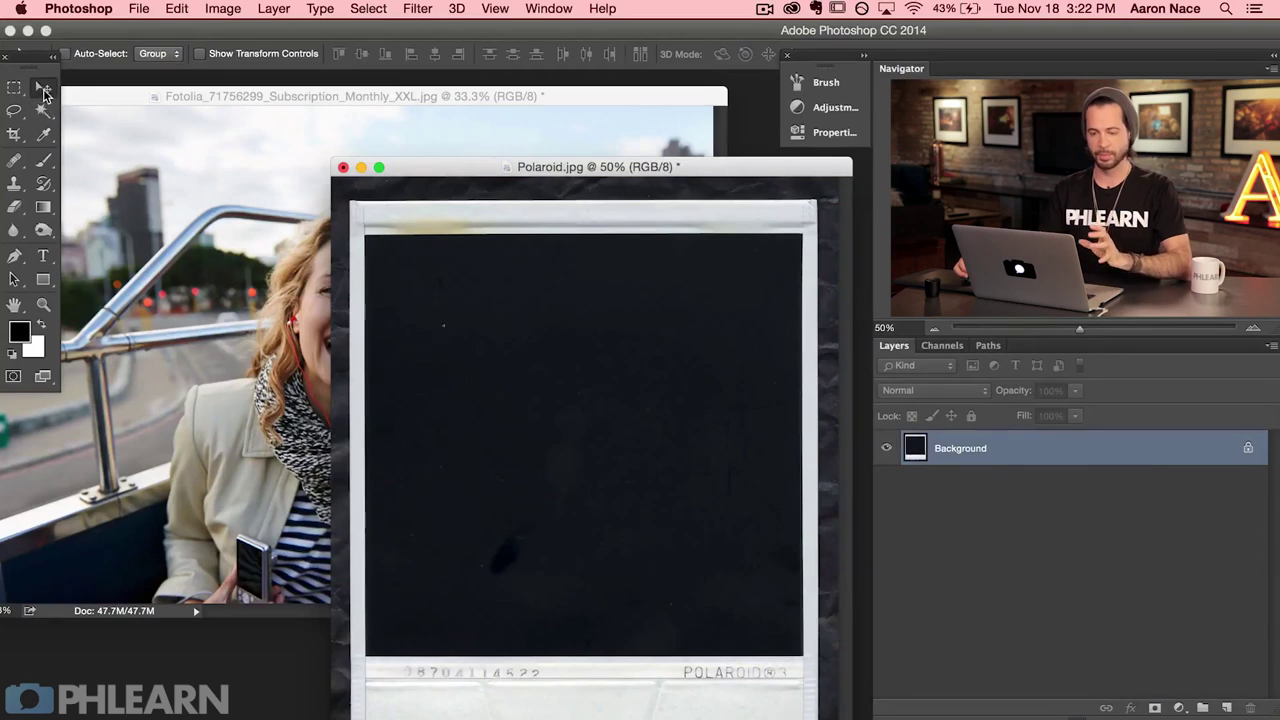
pyautogui.click(236, 217)
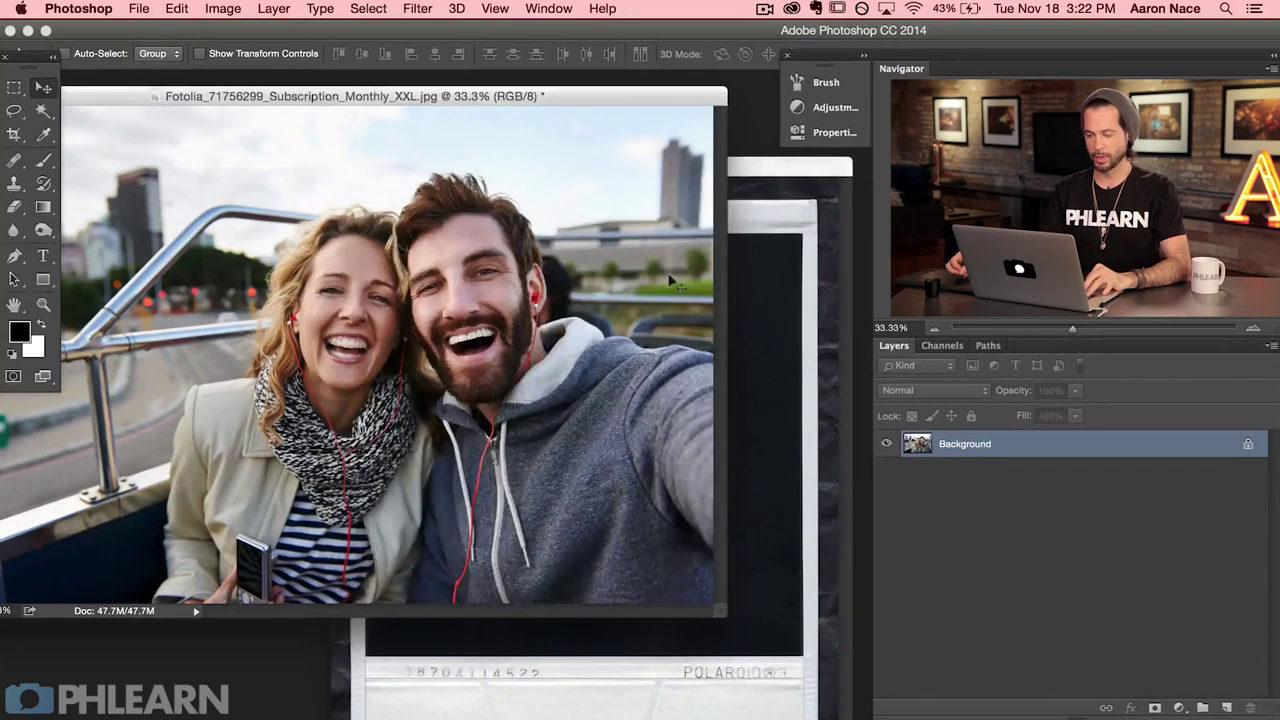
pyautogui.moveTo(632, 368); pyautogui.dragTo(790, 432)
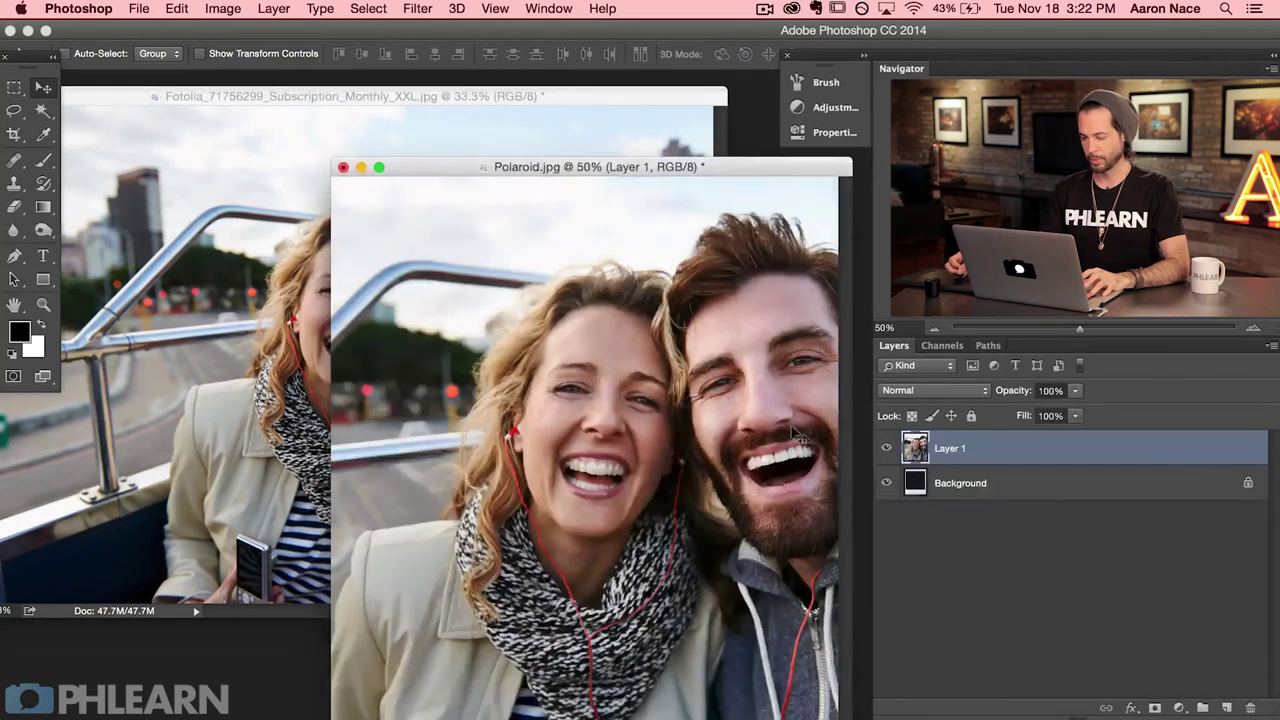
pyautogui.click(885, 448)
pyautogui.click(886, 448)
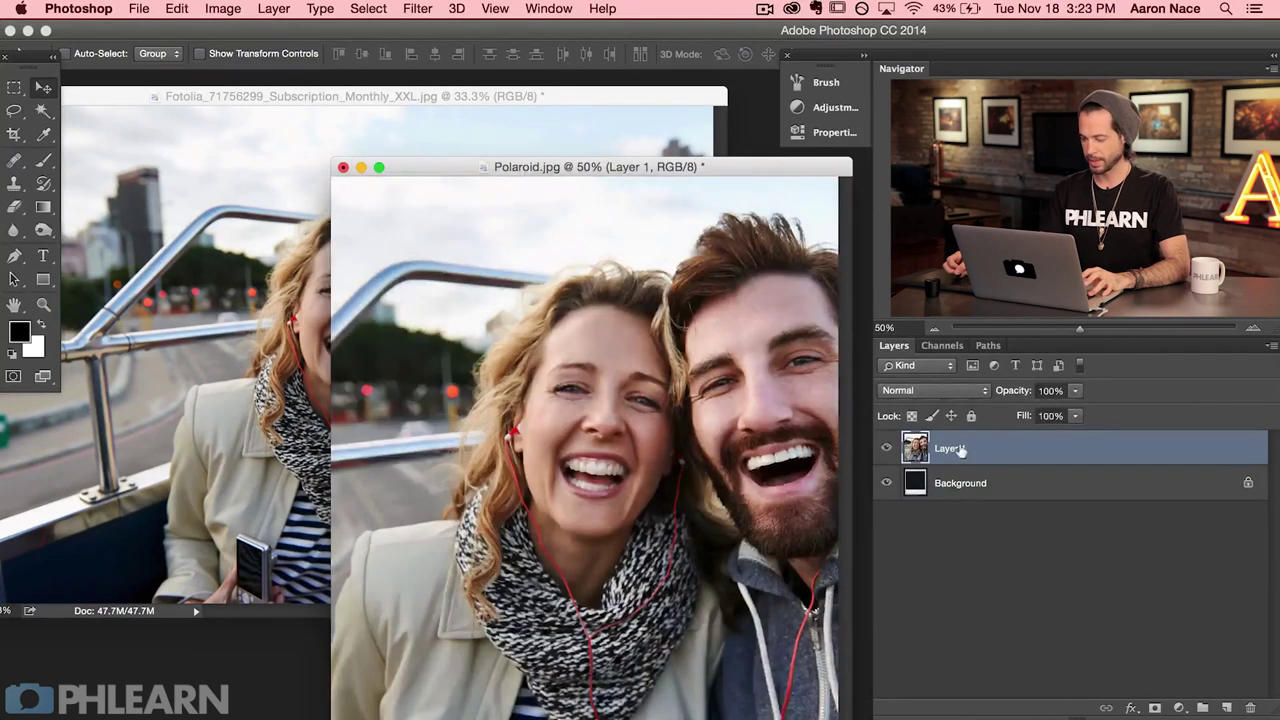
pyautogui.click(885, 448)
pyautogui.click(885, 448)
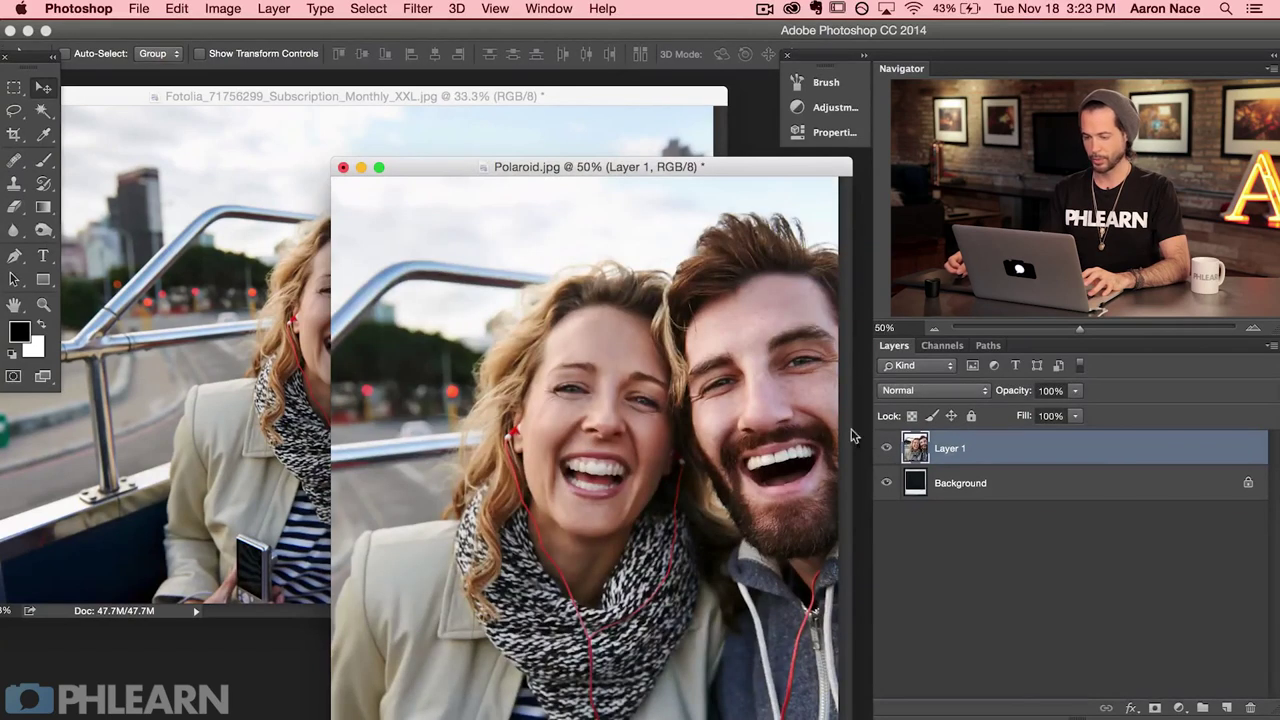
# - Close the original selfie document without saving its changes
pyautogui.doubleClick(127, 97)
pyautogui.click(80, 111)
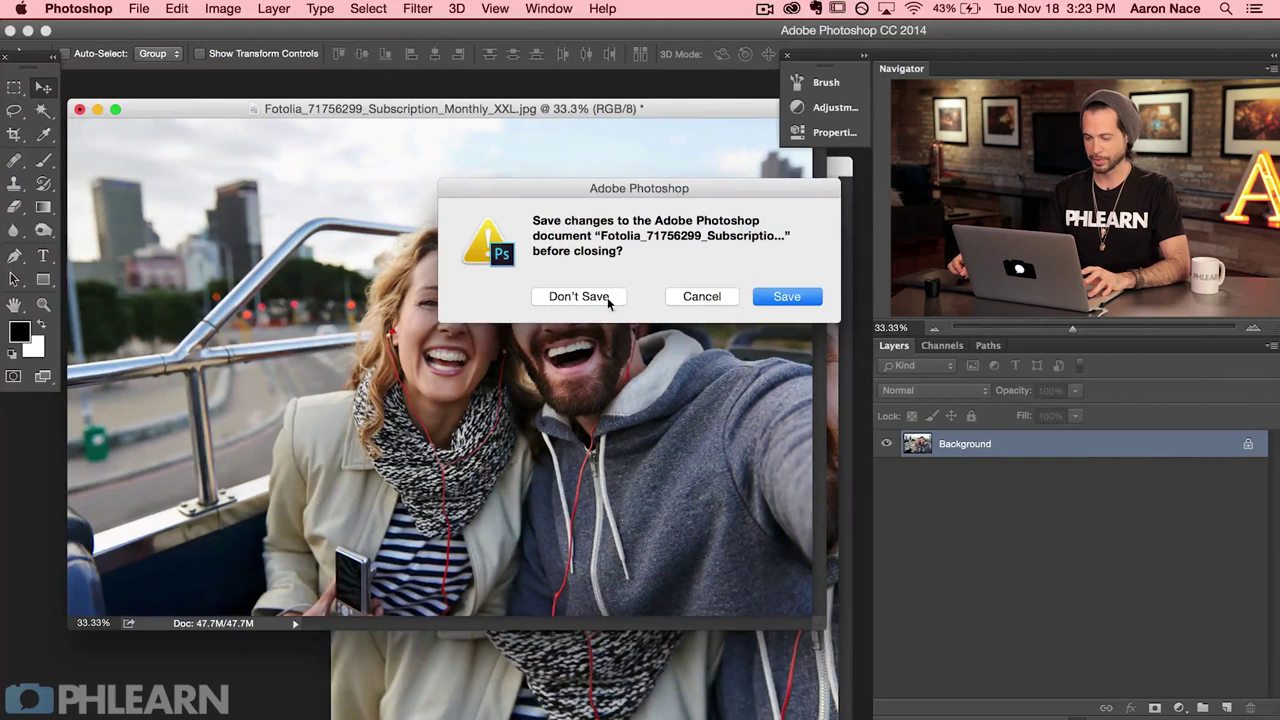
pyautogui.click(580, 296)
# - In full-screen view, hide Layer 1, select the Background layer and zoom in on the empty frame
pyautogui.moveTo(443, 170); pyautogui.dragTo(345, 140)
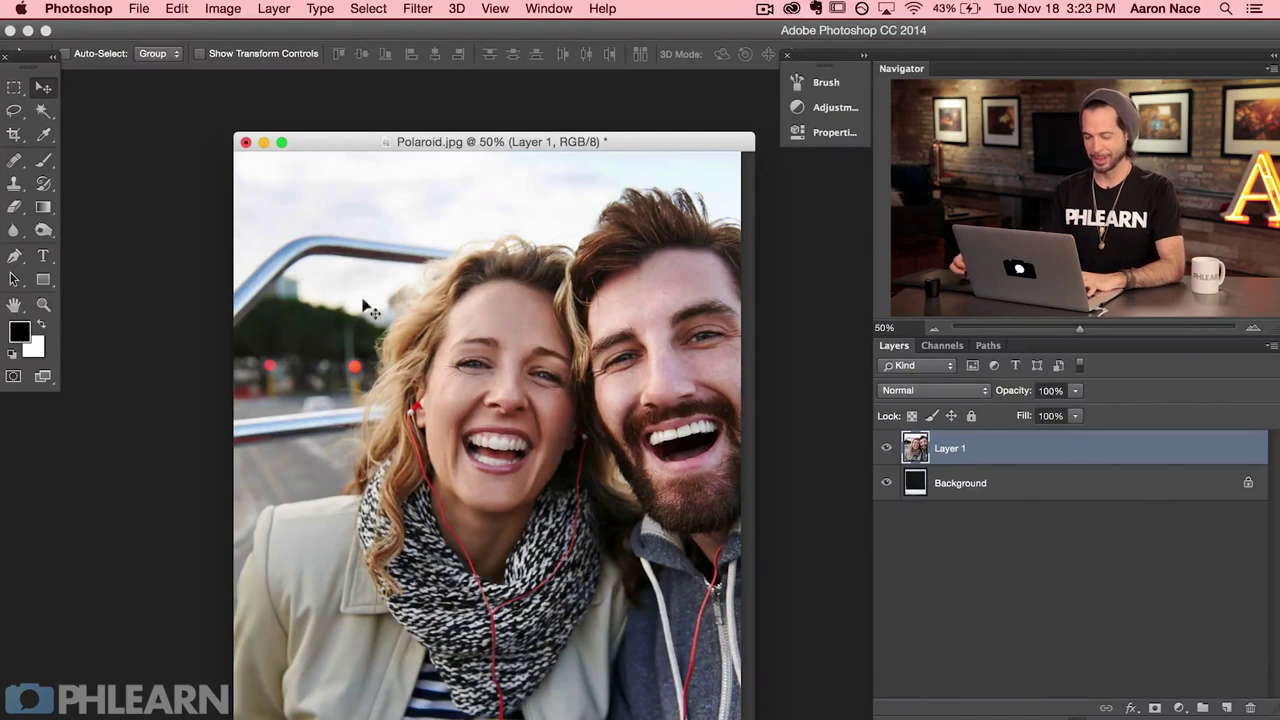
pyautogui.press('f')
pyautogui.moveTo(740, 410); pyautogui.dragTo(618, 402)
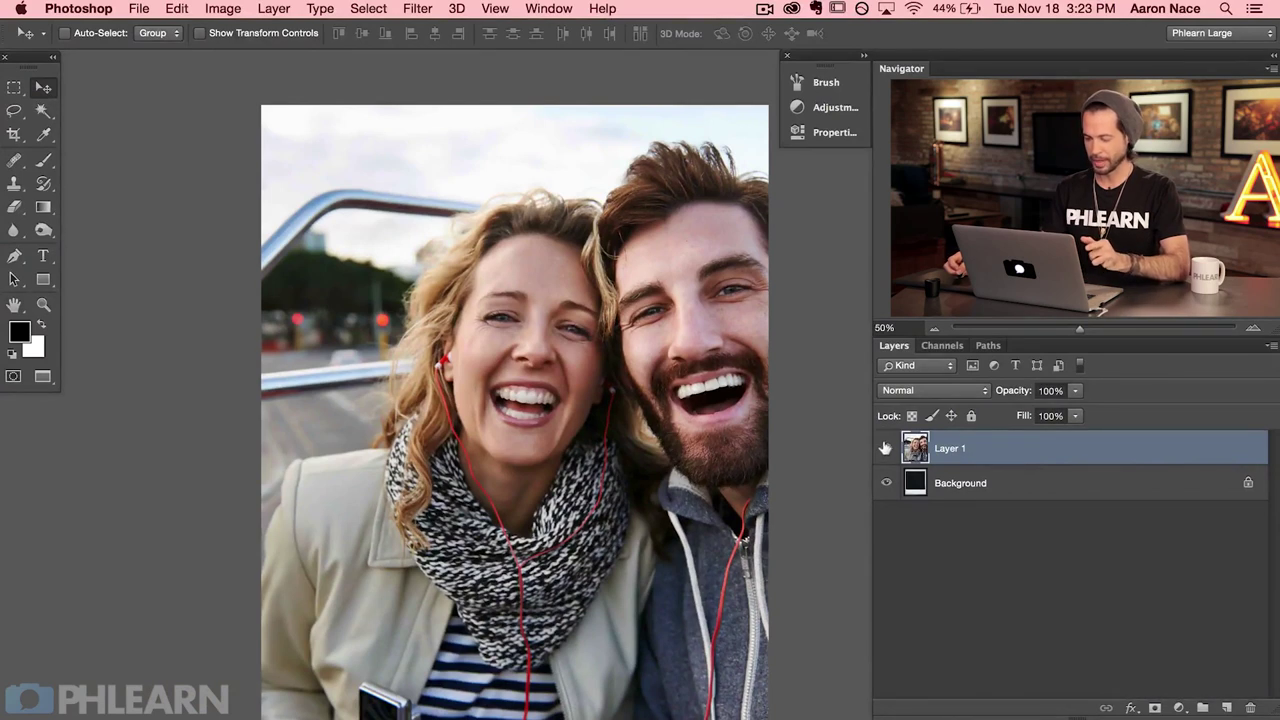
pyautogui.click(885, 448)
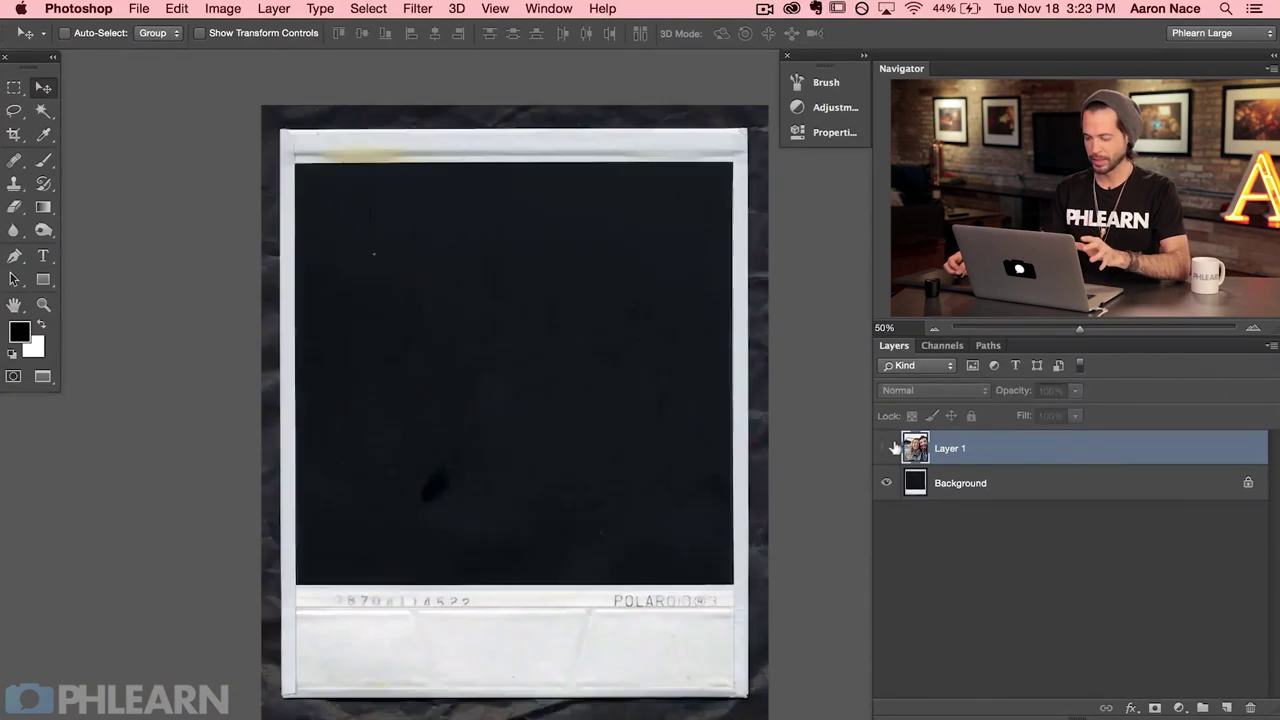
pyautogui.click(1018, 484)
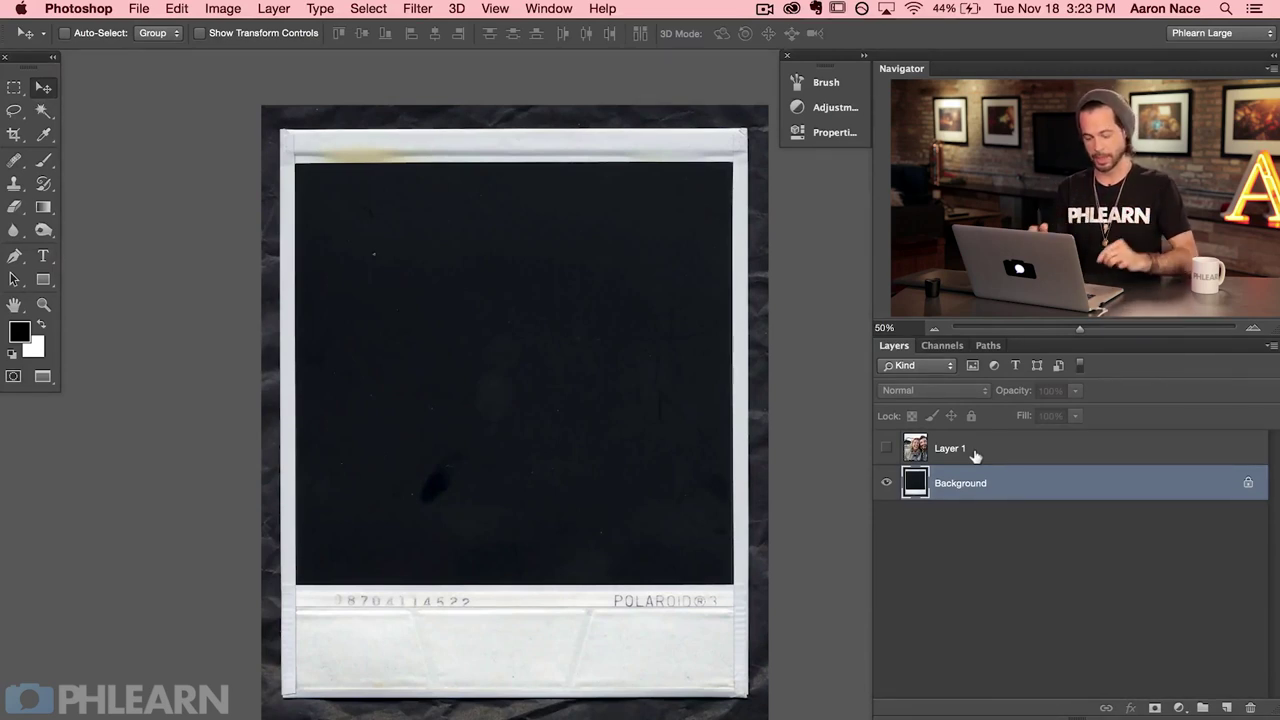
pyautogui.press('super+equal')
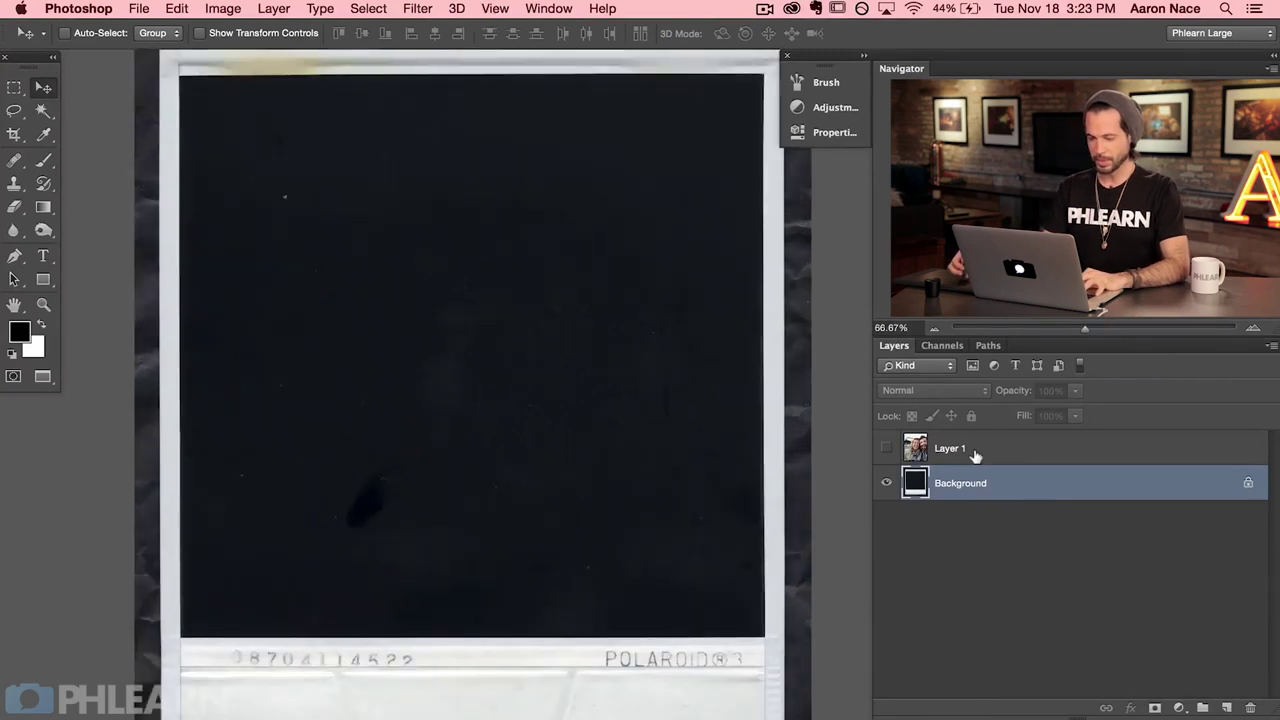
pyautogui.press('w')
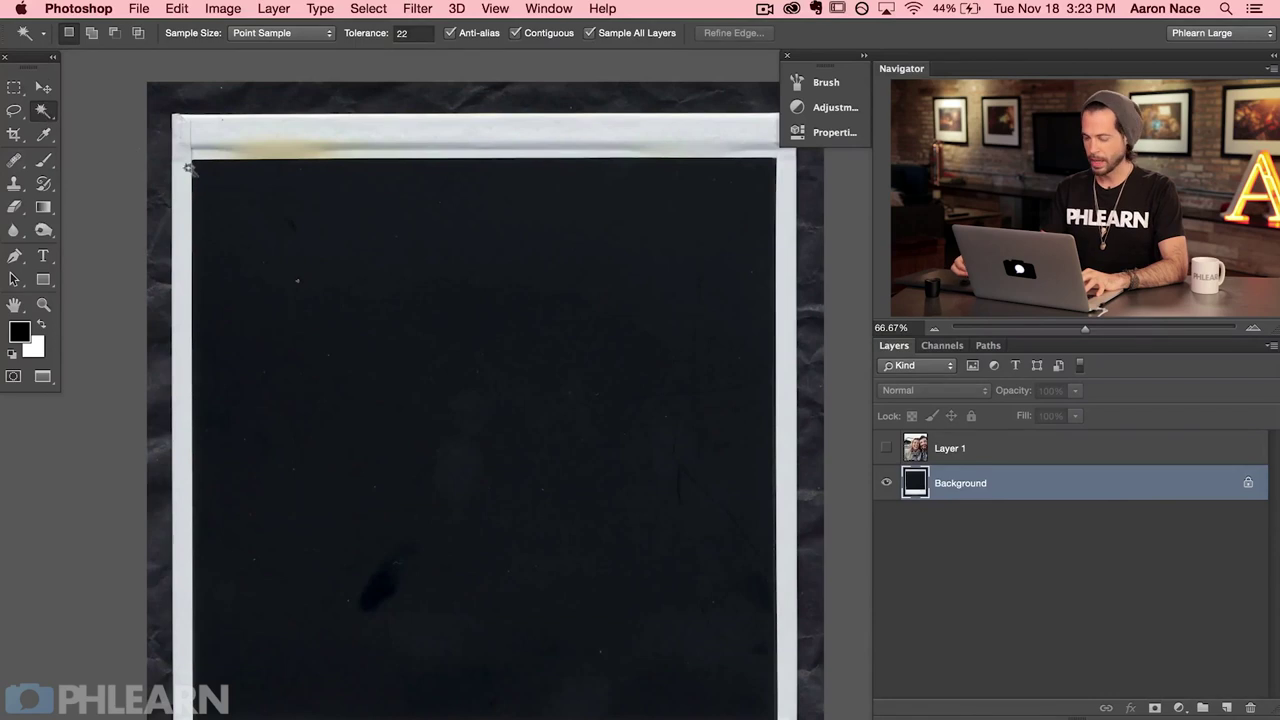
# - Magic-wand select the Polaroid's black window at tolerance 43, then show and select Layer 1
pyautogui.click(529, 385)
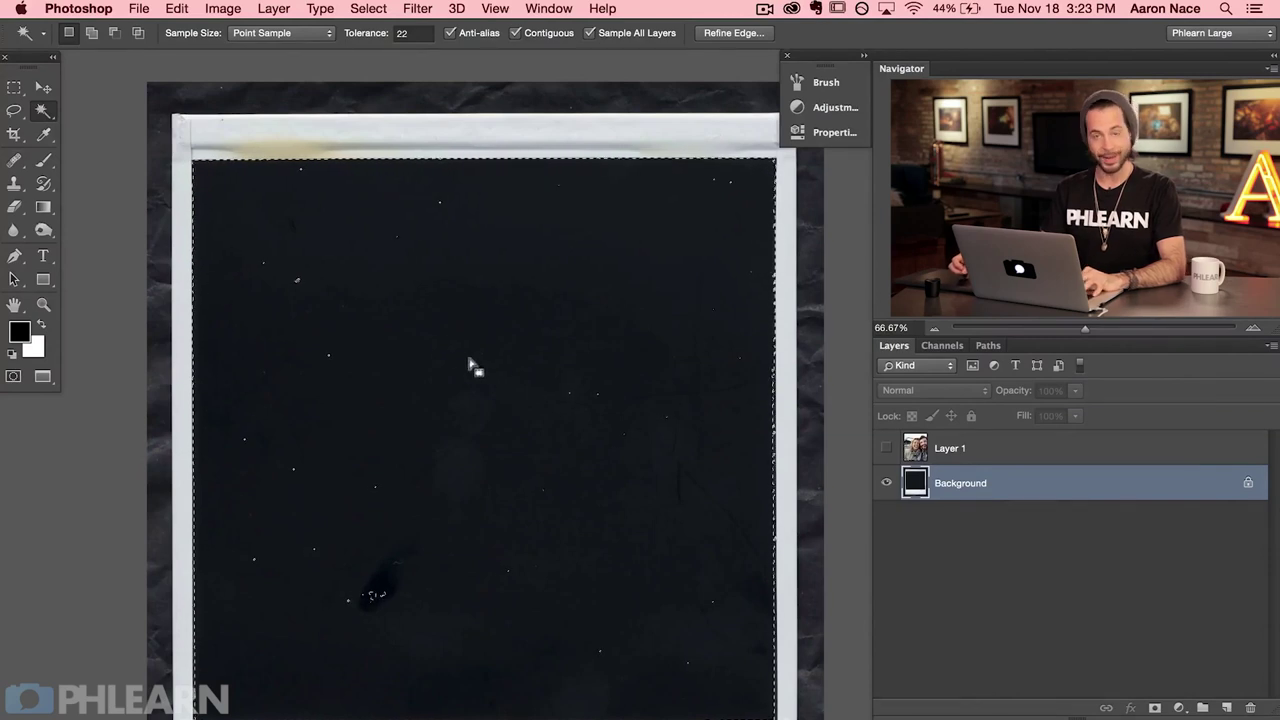
pyautogui.press('super+d')
pyautogui.moveTo(366, 34); pyautogui.dragTo(372, 33)
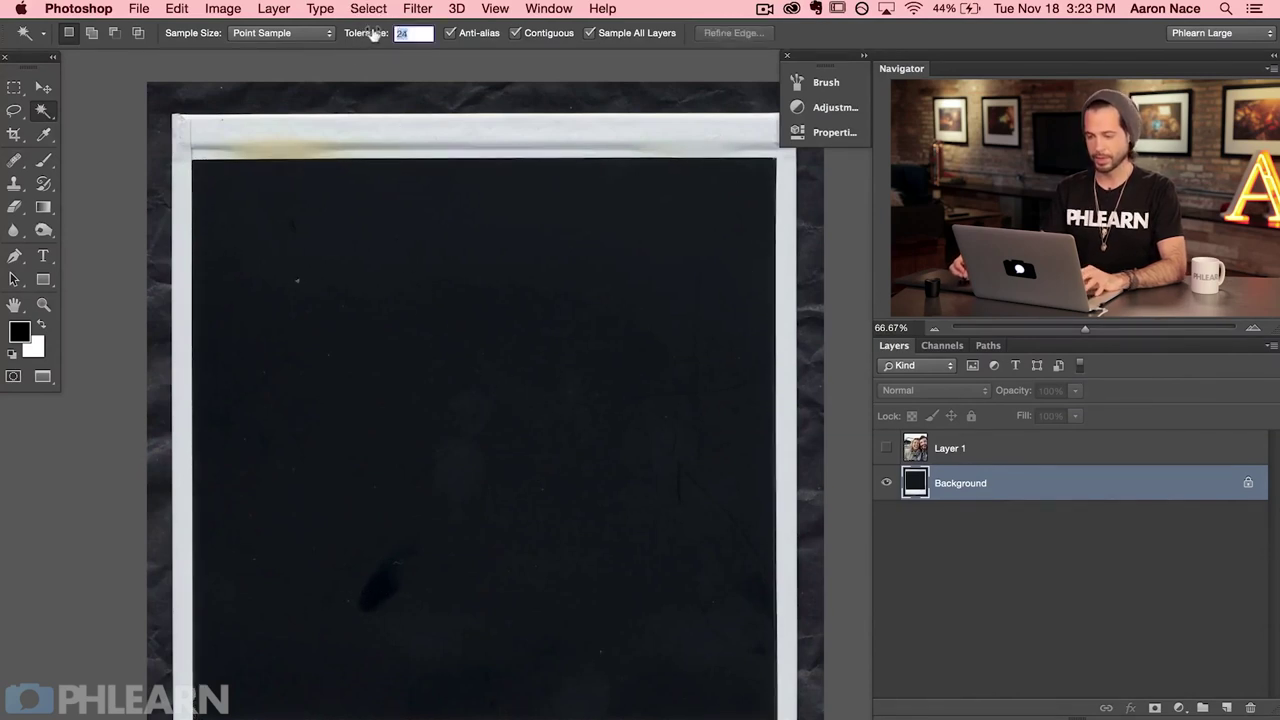
pyautogui.click(516, 294)
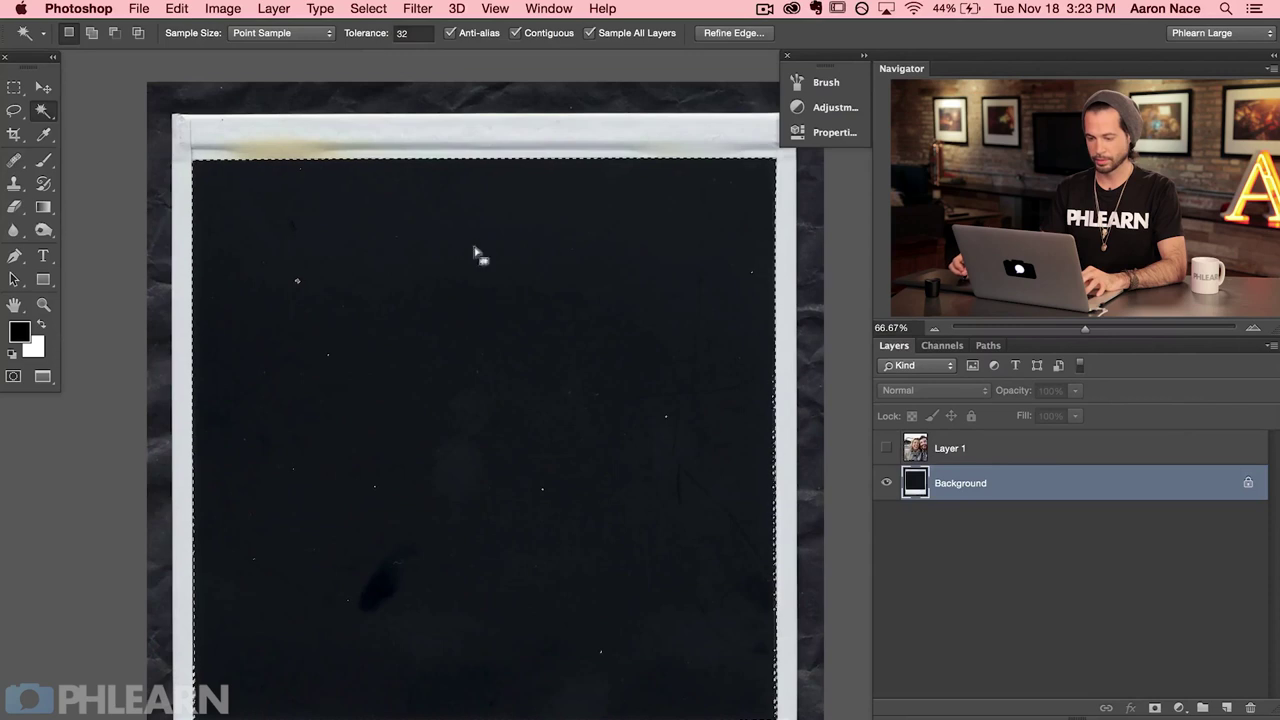
pyautogui.moveTo(360, 34); pyautogui.dragTo(372, 33)
pyautogui.press('super+d')
pyautogui.click(477, 335)
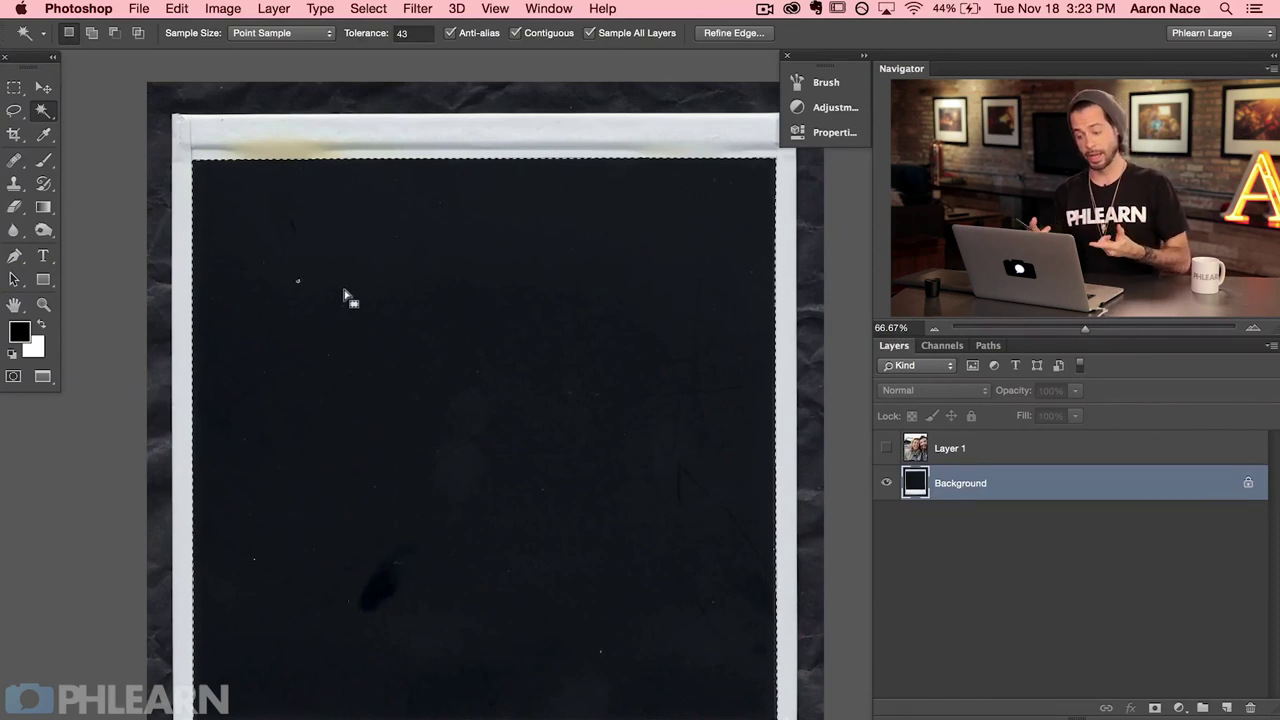
pyautogui.click(886, 448)
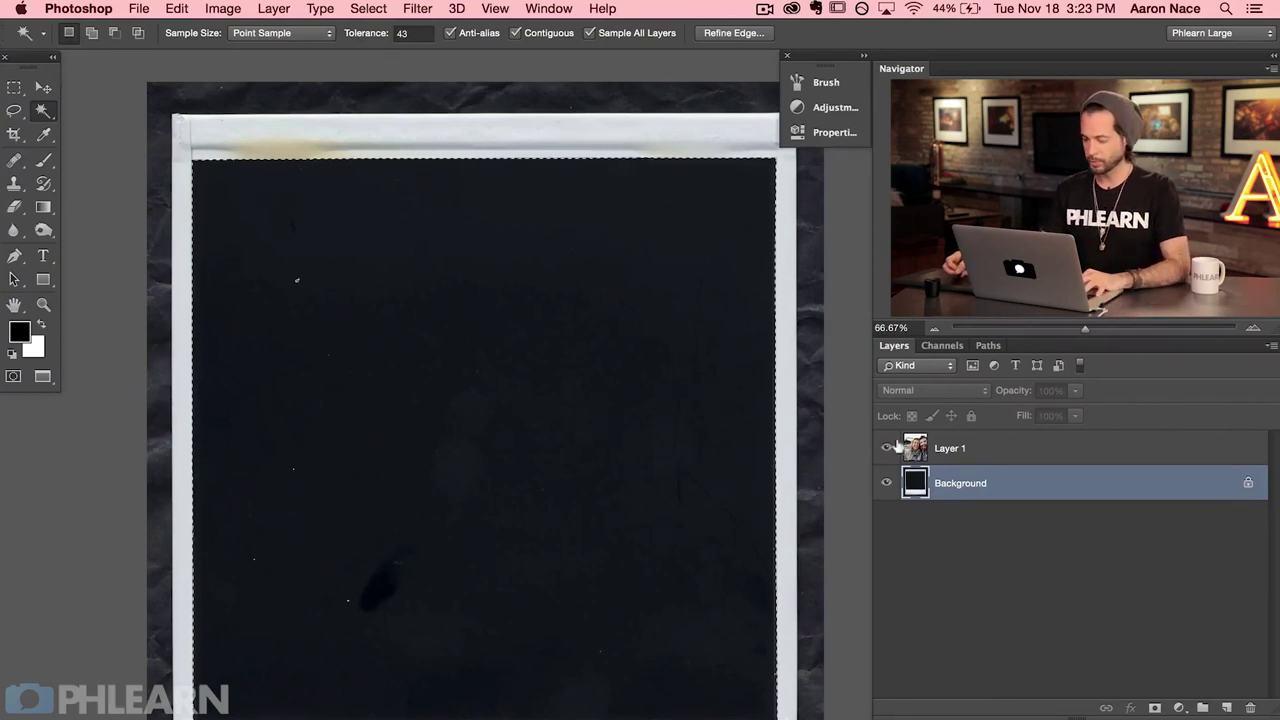
pyautogui.click(985, 452)
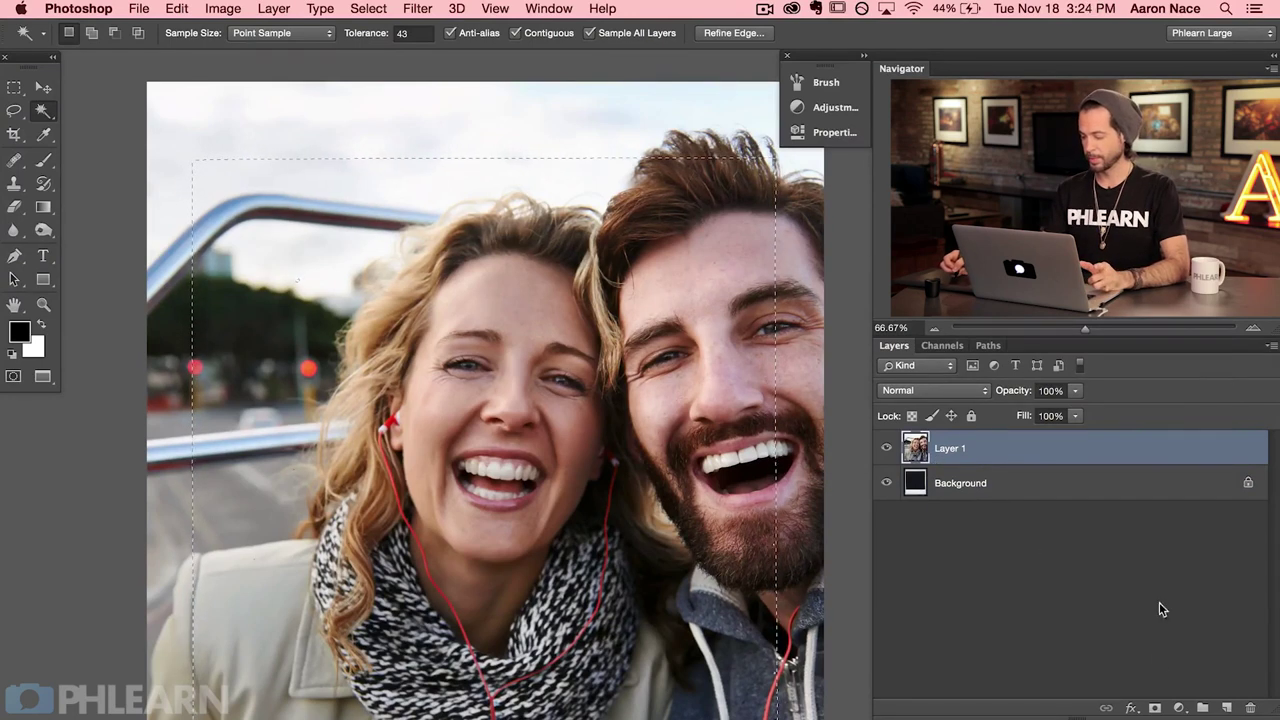
# - Mask Layer 1 to the black-window selection and drag the selfie left and down in the frame
pyautogui.click(1154, 708)
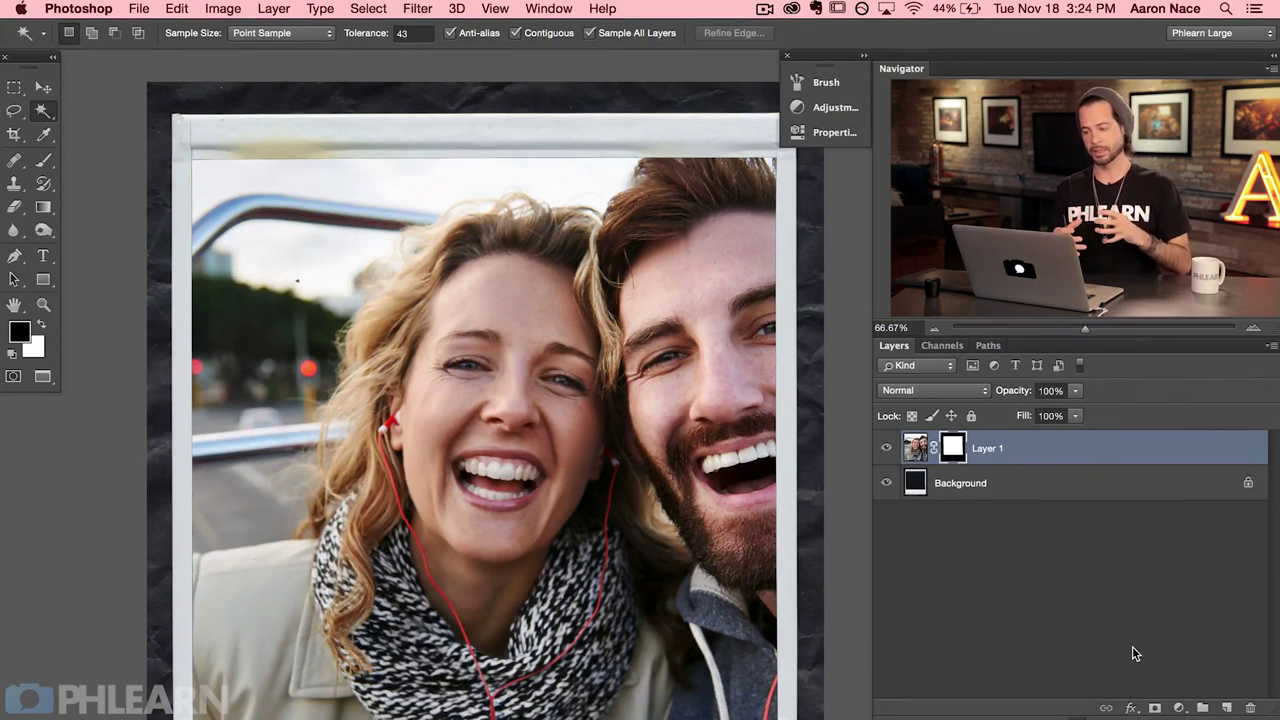
pyautogui.press('super+minus')
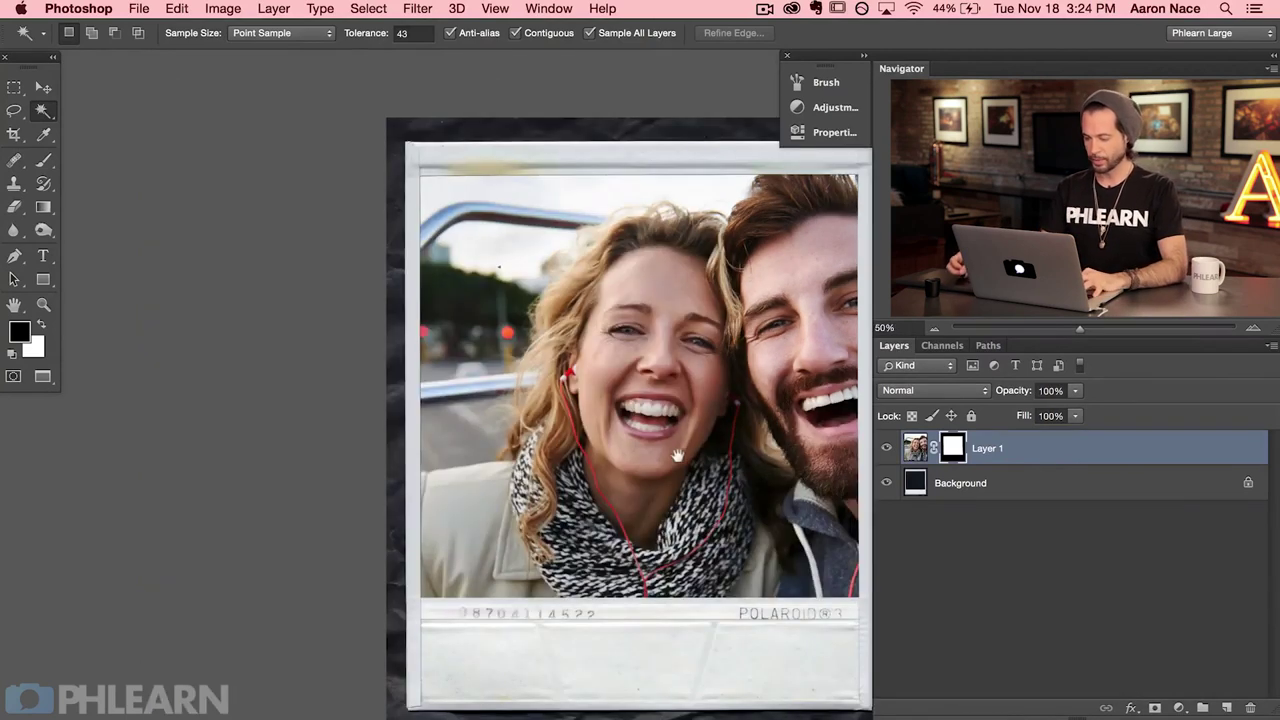
pyautogui.moveTo(676, 456); pyautogui.dragTo(608, 456)
pyautogui.press('v')
pyautogui.moveTo(585, 412); pyautogui.dragTo(540, 492)
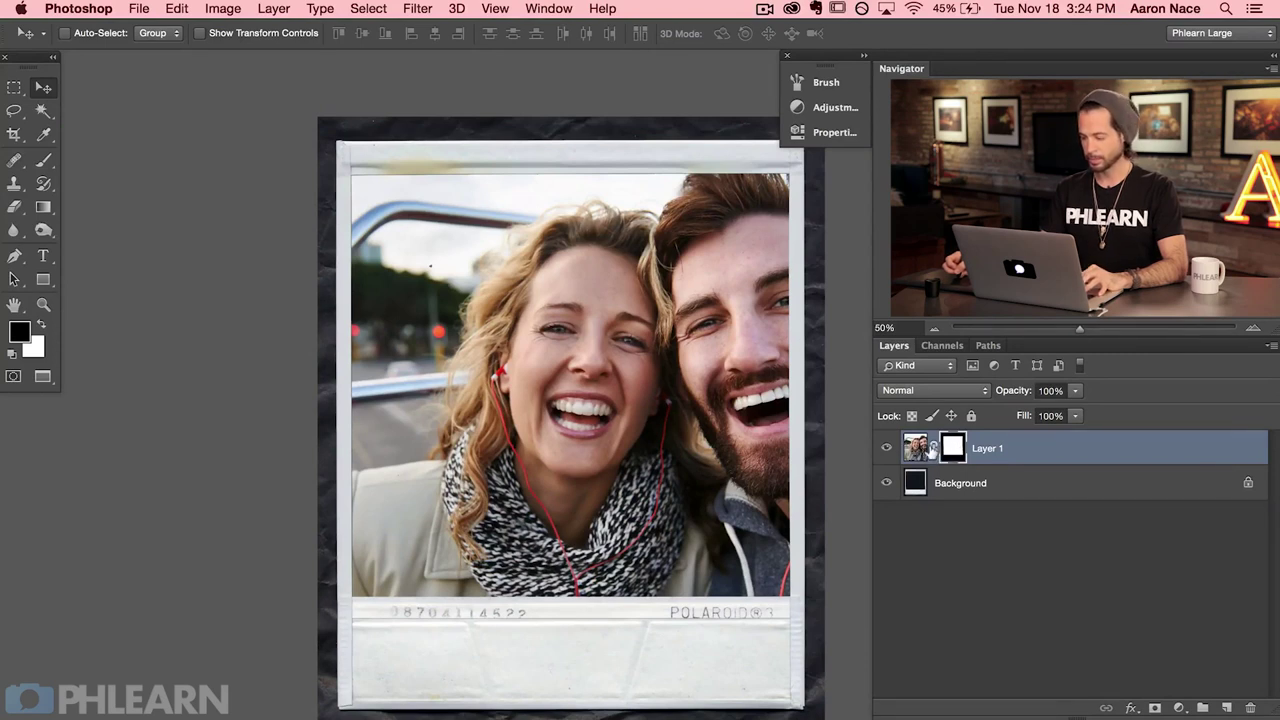
# - Unlink Layer 1 from its mask and reposition the photo and mask within the Polaroid opening
pyautogui.click(930, 450)
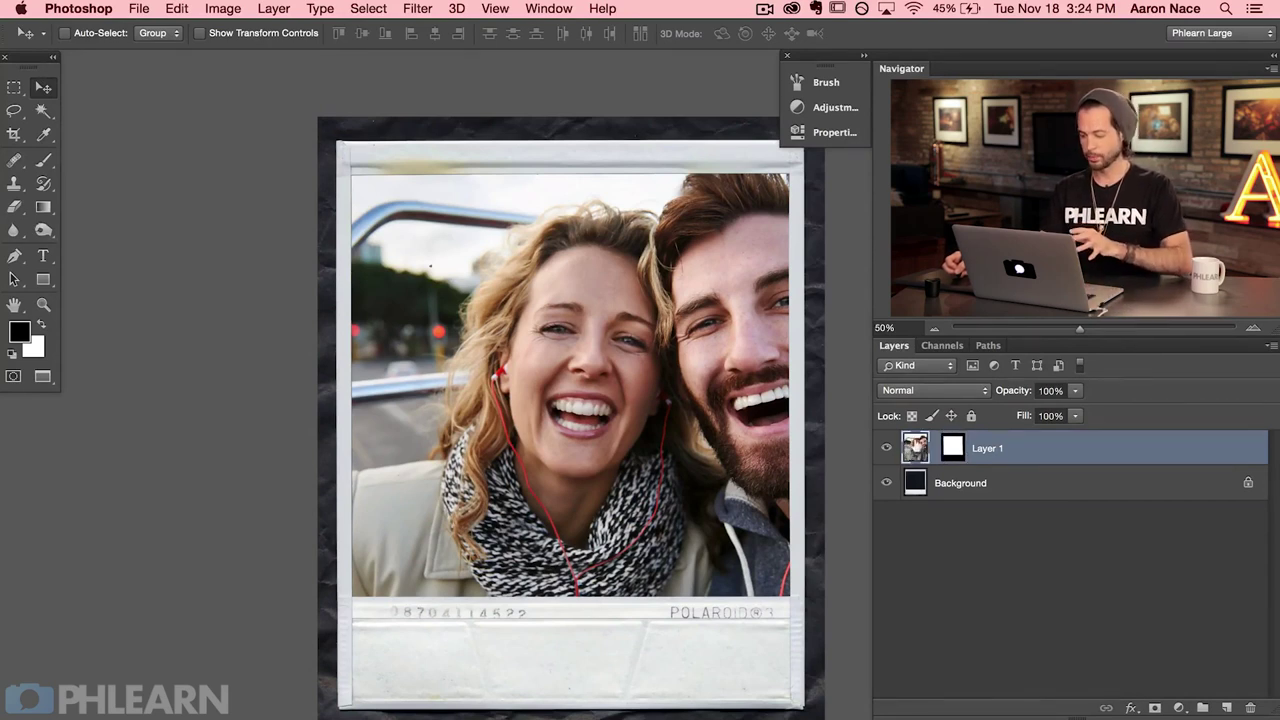
pyautogui.moveTo(690, 397); pyautogui.dragTo(591, 474)
pyautogui.click(955, 447)
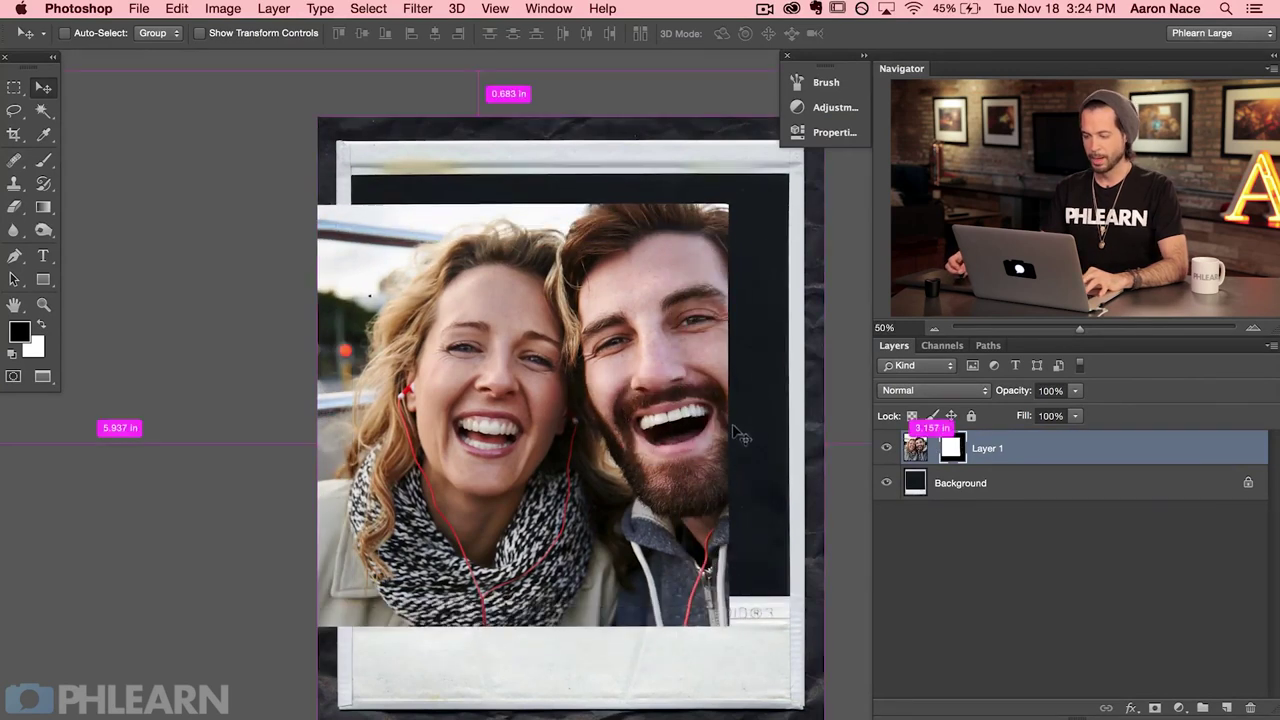
pyautogui.moveTo(740, 437); pyautogui.dragTo(757, 435)
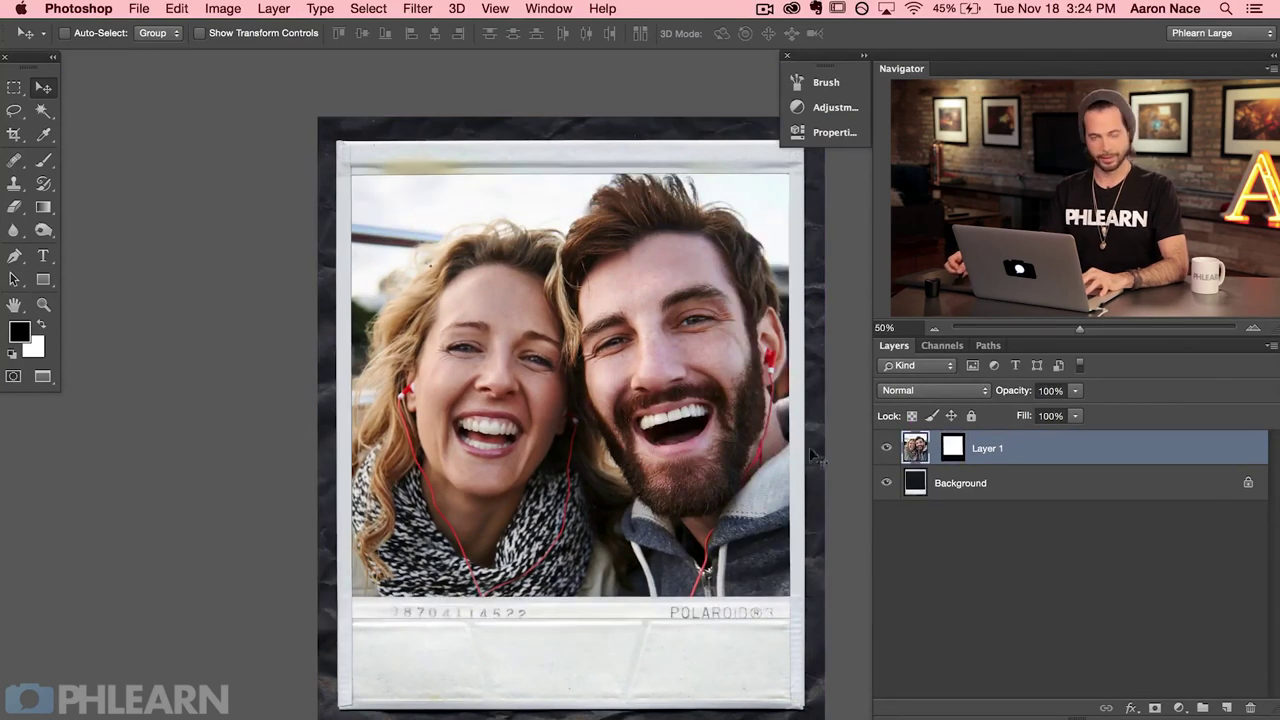
pyautogui.moveTo(675, 428); pyautogui.dragTo(627, 409)
# - Free Transform the selfie down to about 67%, position it in the frame and commit
pyautogui.hotkey('ctrl', 't')
pyautogui.hotkey('ctrl', '-')
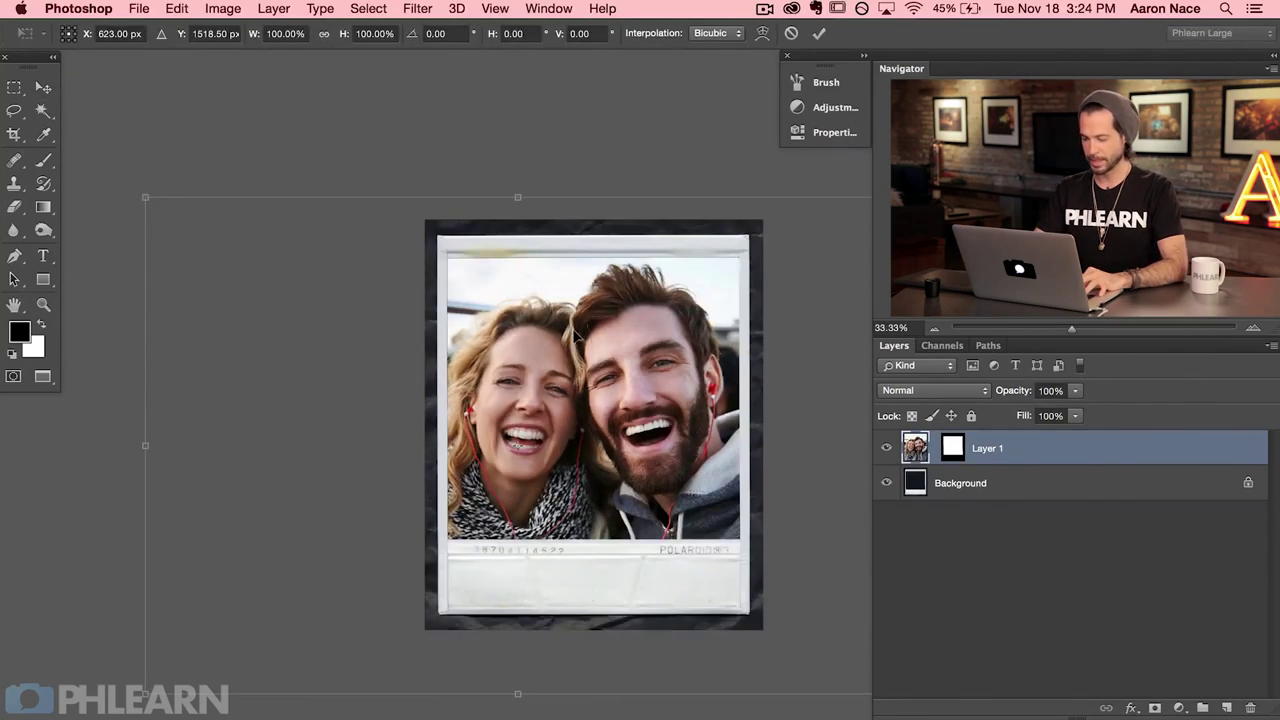
pyautogui.moveTo(145, 198); pyautogui.dragTo(275, 280)
pyautogui.moveTo(624, 464); pyautogui.dragTo(669, 421)
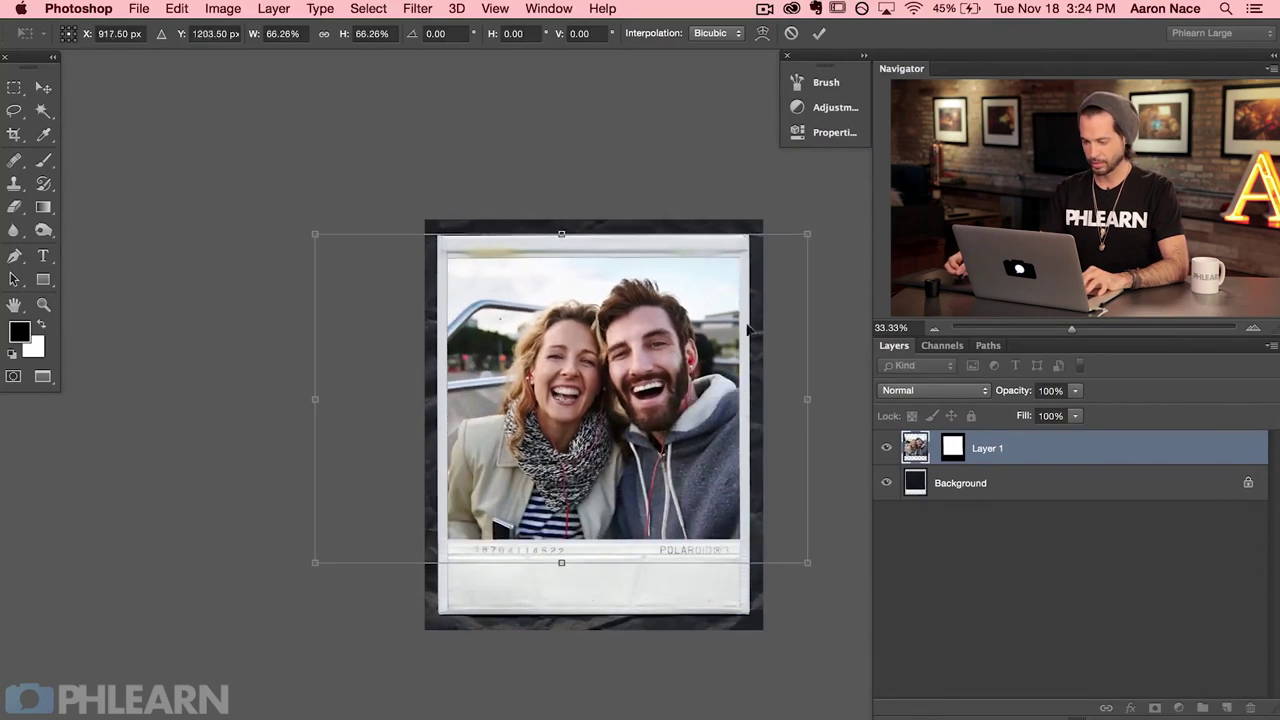
pyautogui.moveTo(806, 225); pyautogui.dragTo(718, 303)
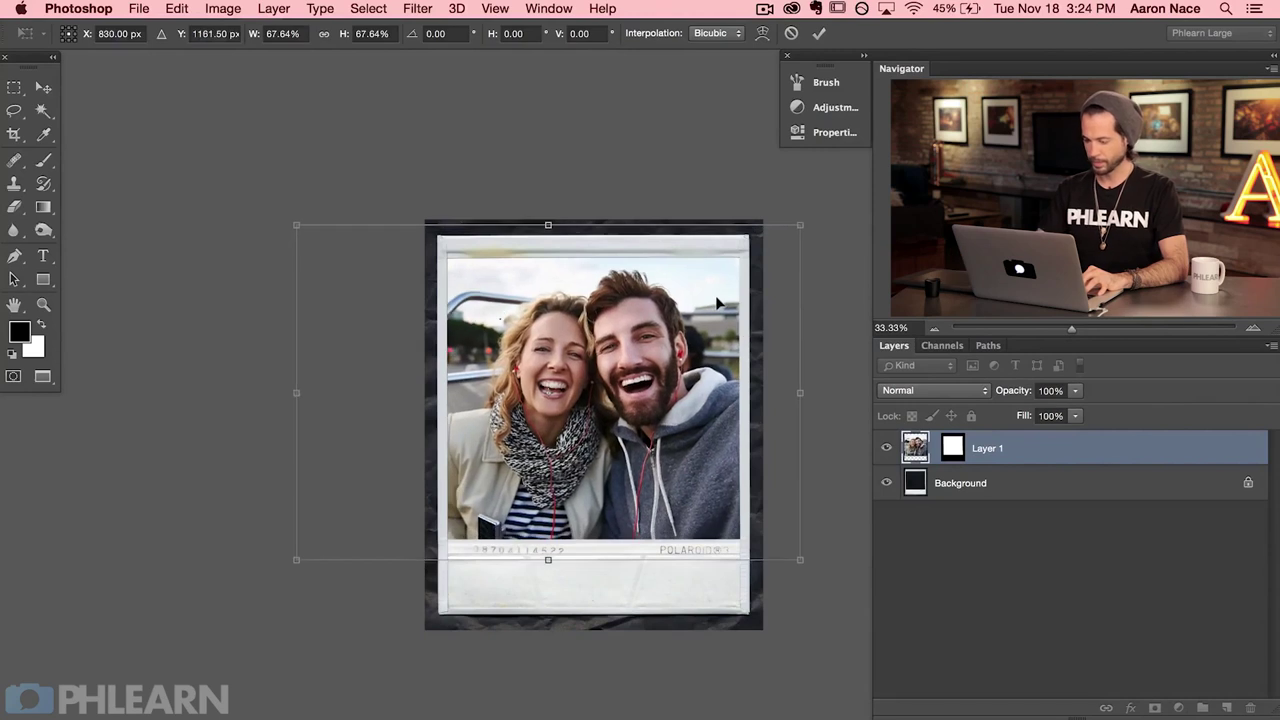
pyautogui.press('Return')
pyautogui.press('super+plus')
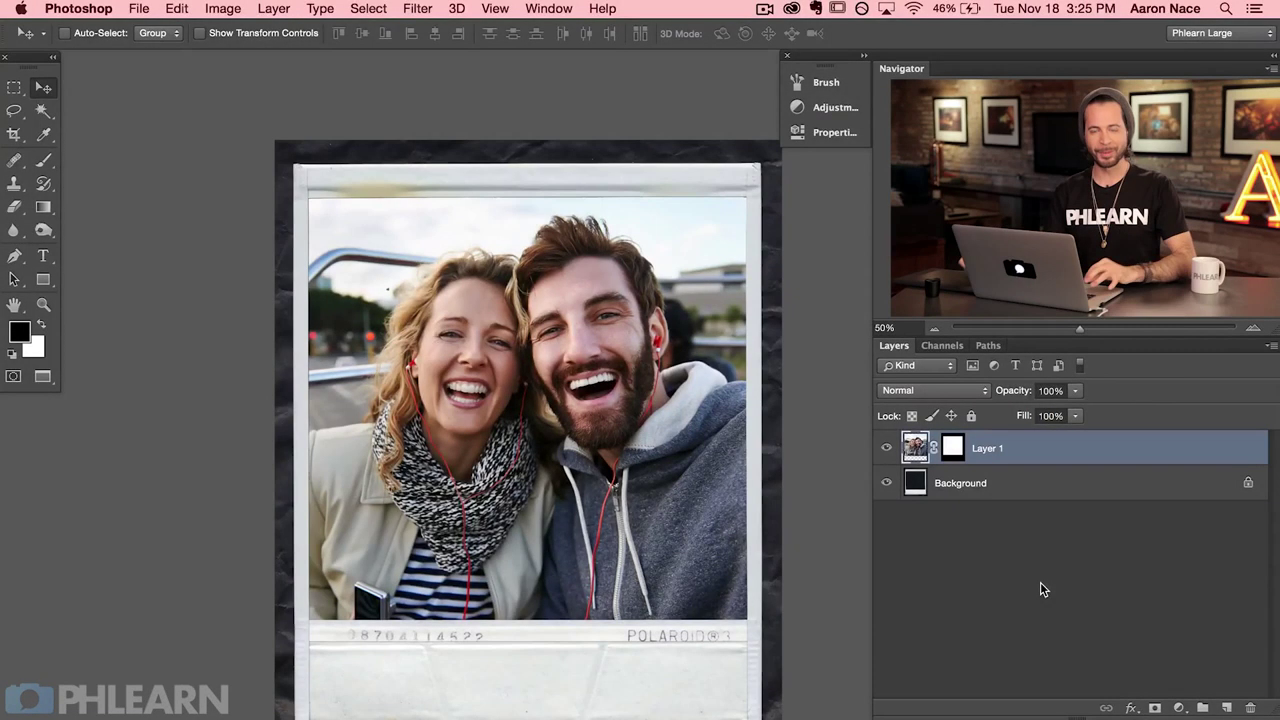
# - Add a Hue/Saturation adjustment layer with Colorize on, Hue 22 and Saturation 31
pyautogui.click(1178, 708)
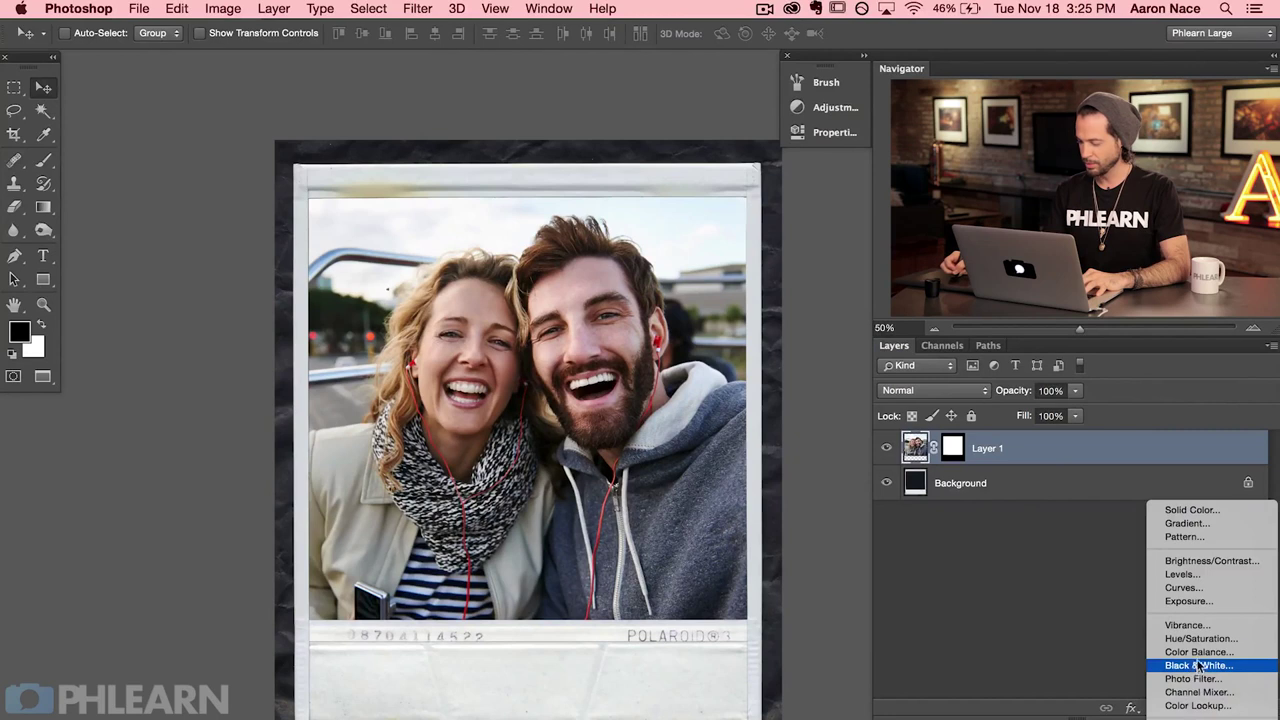
pyautogui.click(1222, 637)
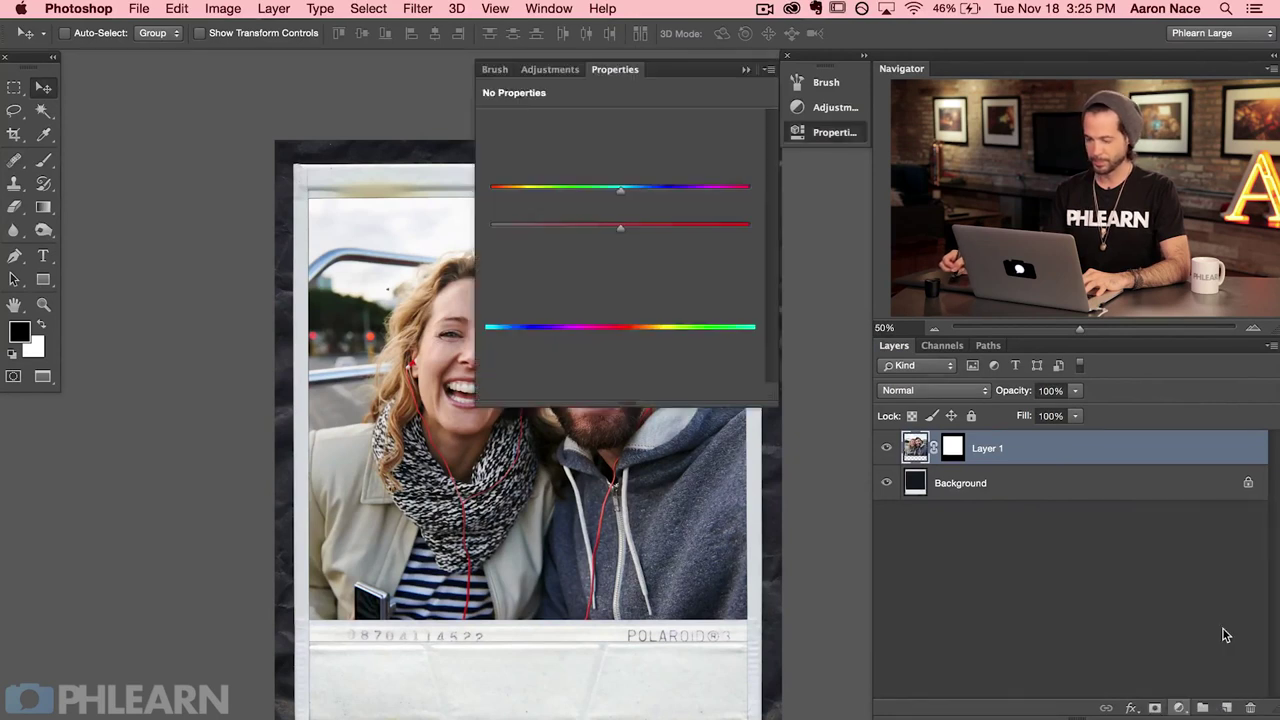
pyautogui.moveTo(477, 450); pyautogui.dragTo(287, 440)
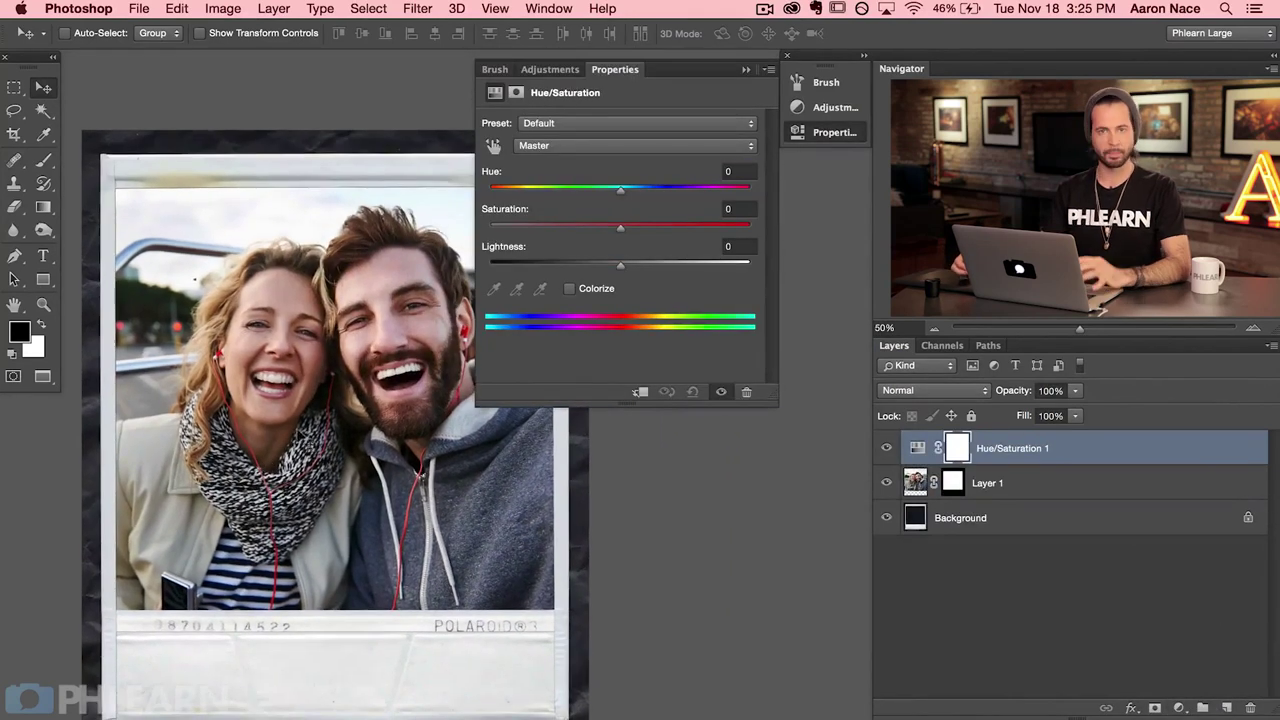
pyautogui.click(578, 290)
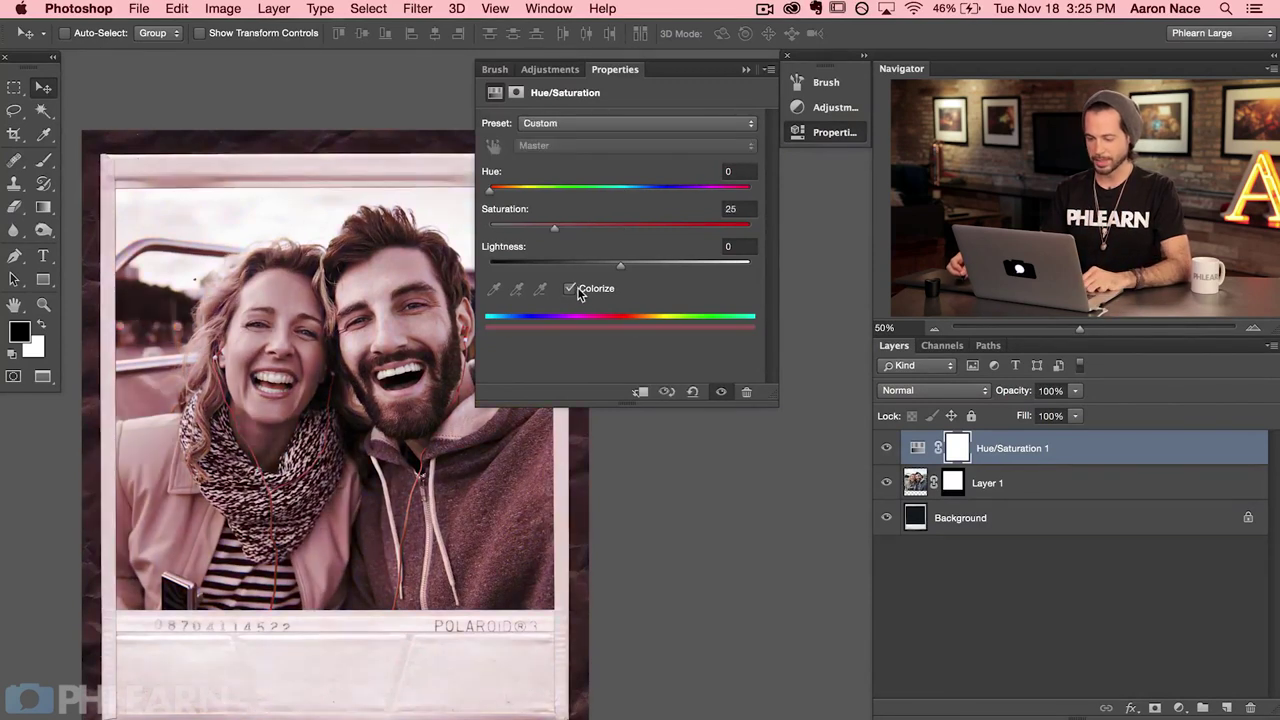
pyautogui.click(507, 190)
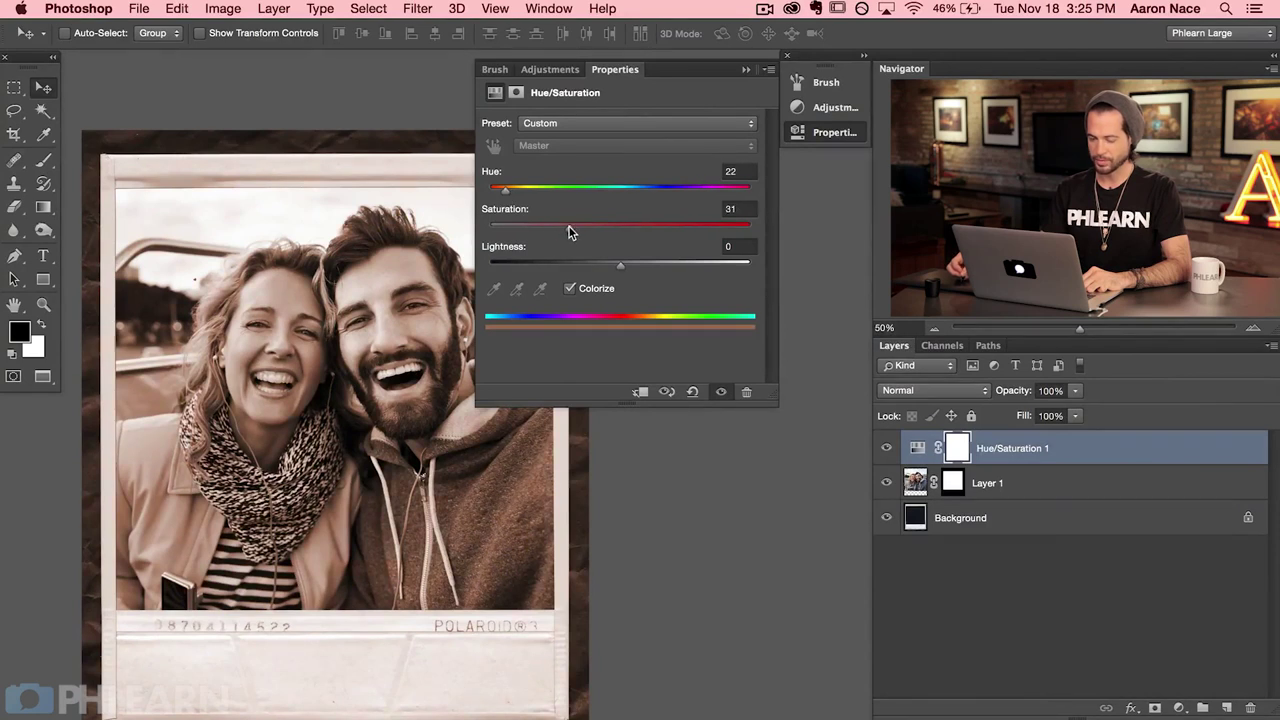
pyautogui.click(832, 150)
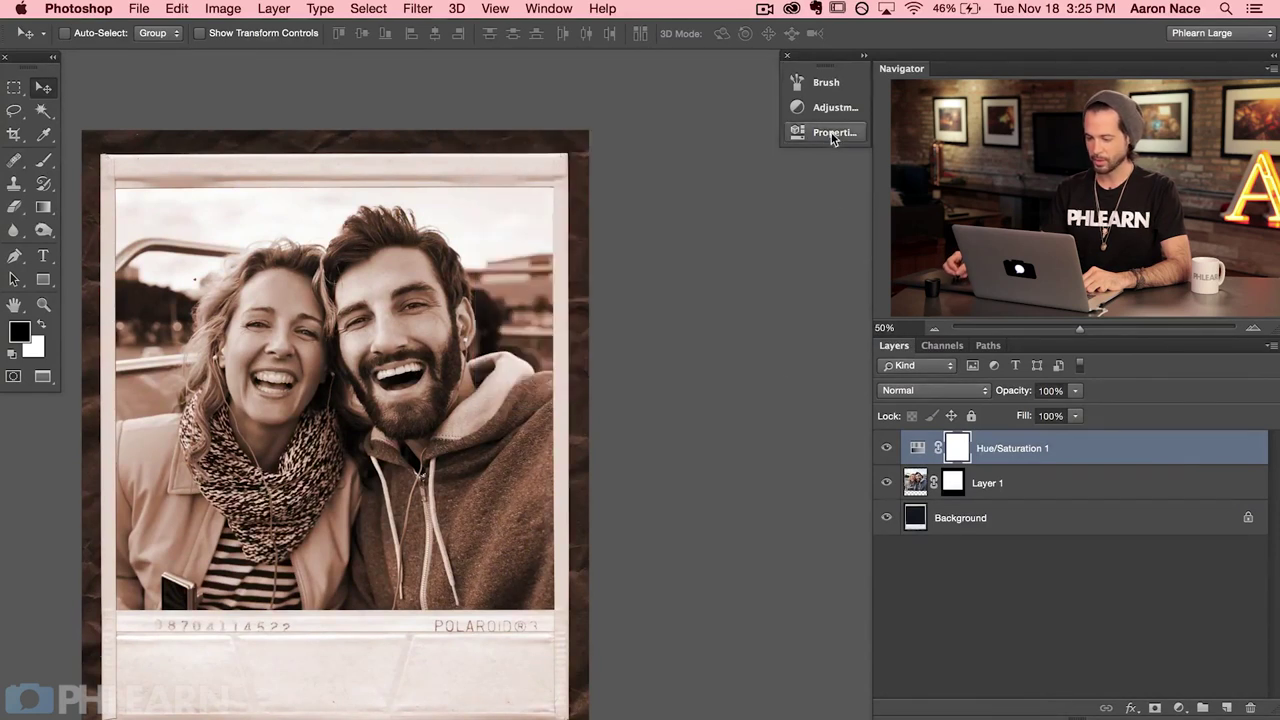
# - Centre the couple in view and toggle the sepia tint on and off to compare
pyautogui.hscroll(-3, 510, 430)
pyautogui.scroll(1, 510, 430)
pyautogui.moveTo(500, 400); pyautogui.dragTo(750, 415)
pyautogui.click(880, 448)
pyautogui.click(880, 448)
pyautogui.click(880, 448)
pyautogui.click(880, 448)
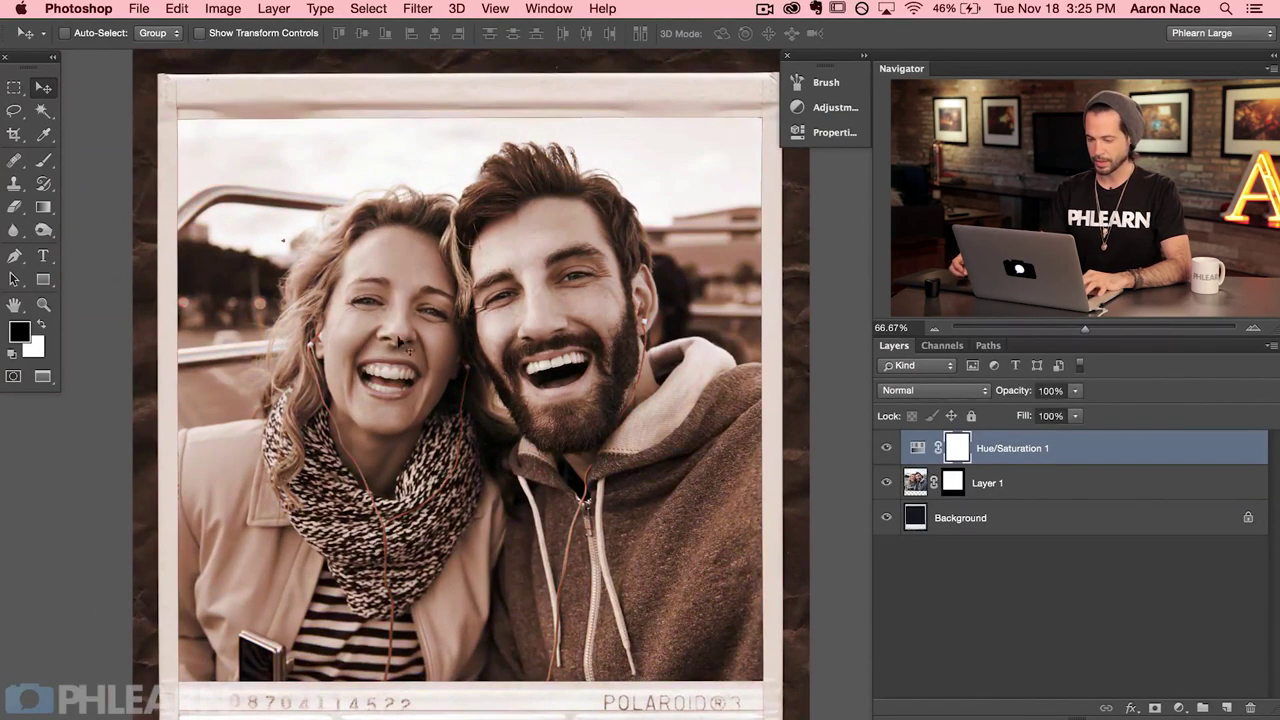
pyautogui.click(885, 448)
pyautogui.click(884, 448)
pyautogui.click(884, 448)
pyautogui.click(884, 448)
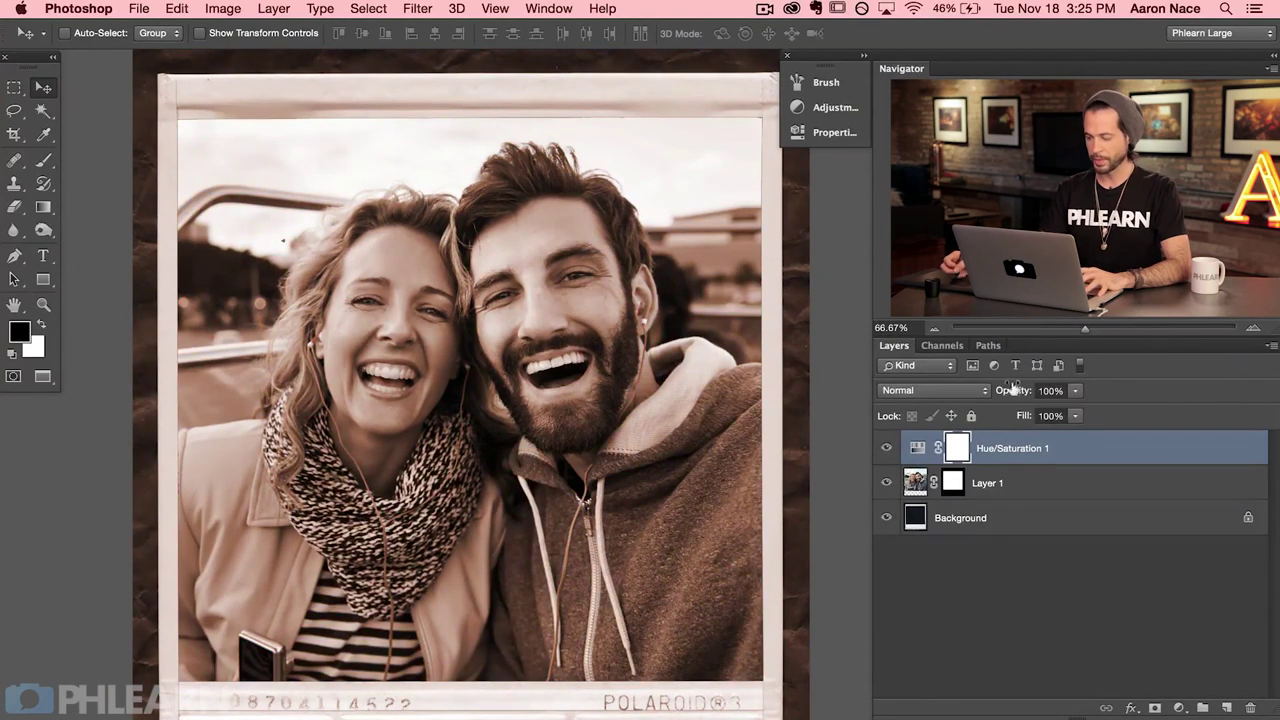
# - Clip Hue/Saturation 1 to the photo layer and compare the tint on and off
pyautogui.rightClick(1080, 451)
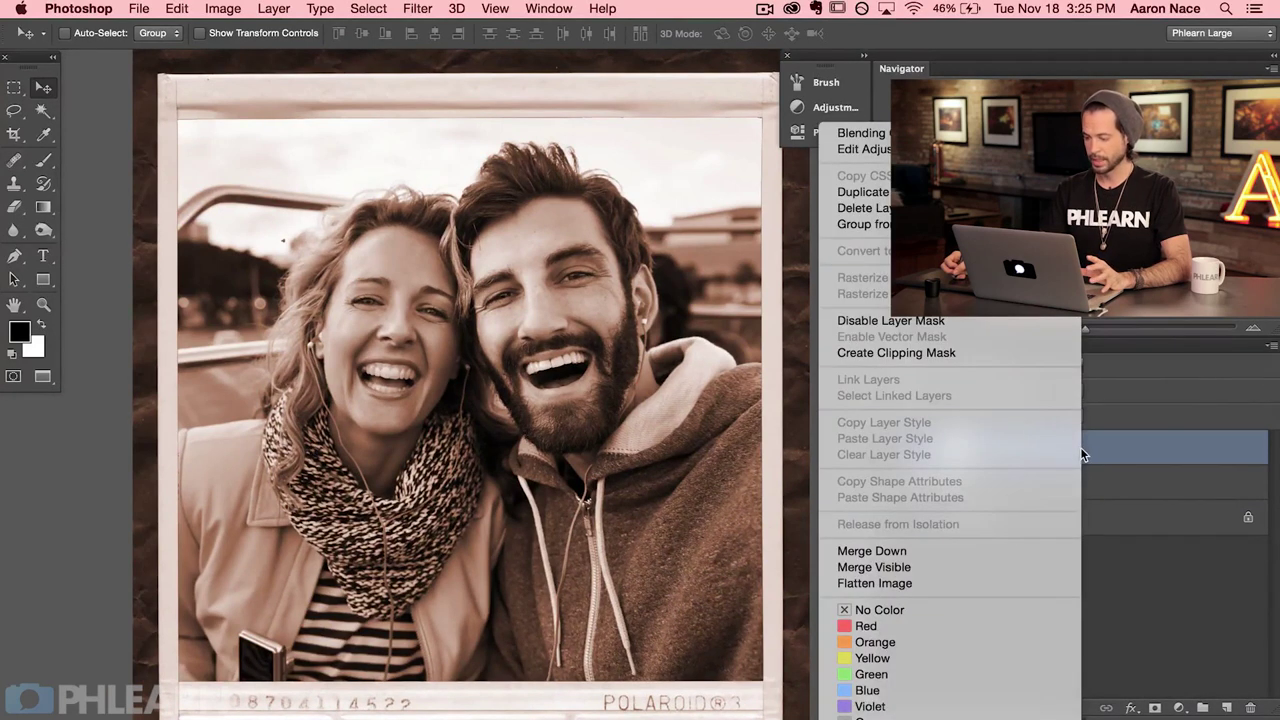
pyautogui.click(955, 353)
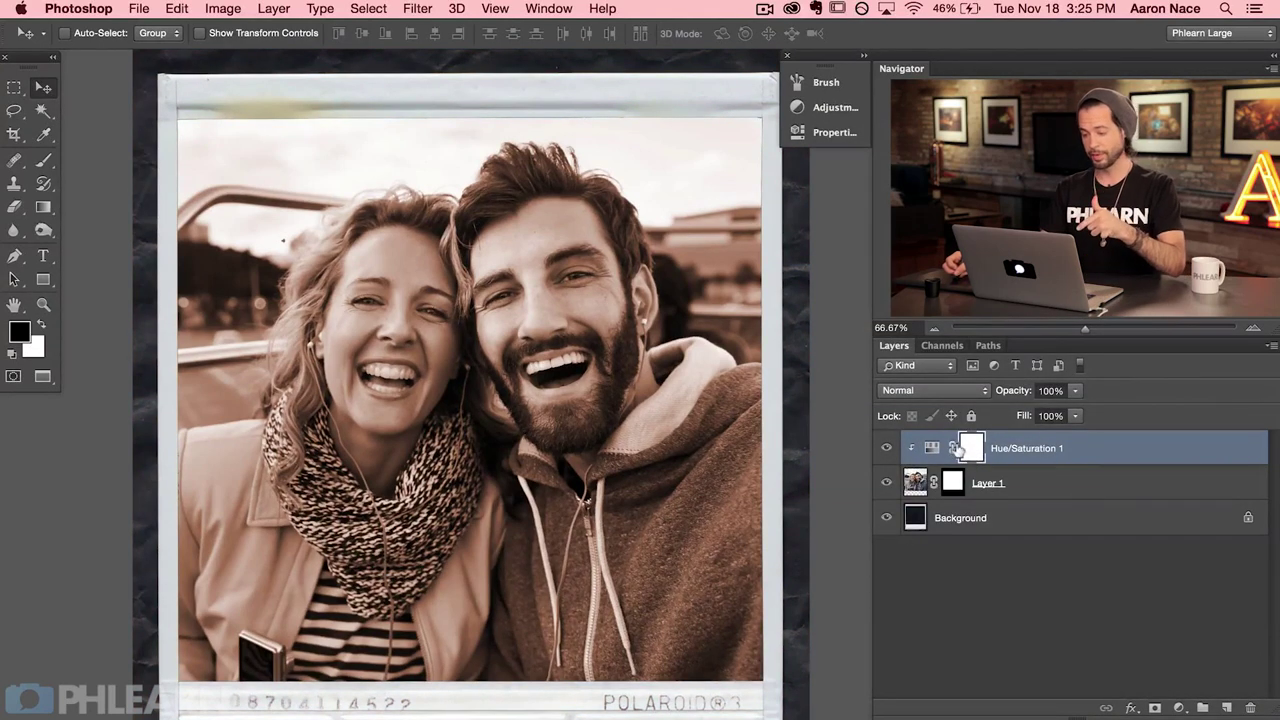
pyautogui.click(884, 452)
pyautogui.click(884, 452)
pyautogui.click(884, 452)
pyautogui.click(884, 452)
pyautogui.click(884, 450)
pyautogui.click(884, 450)
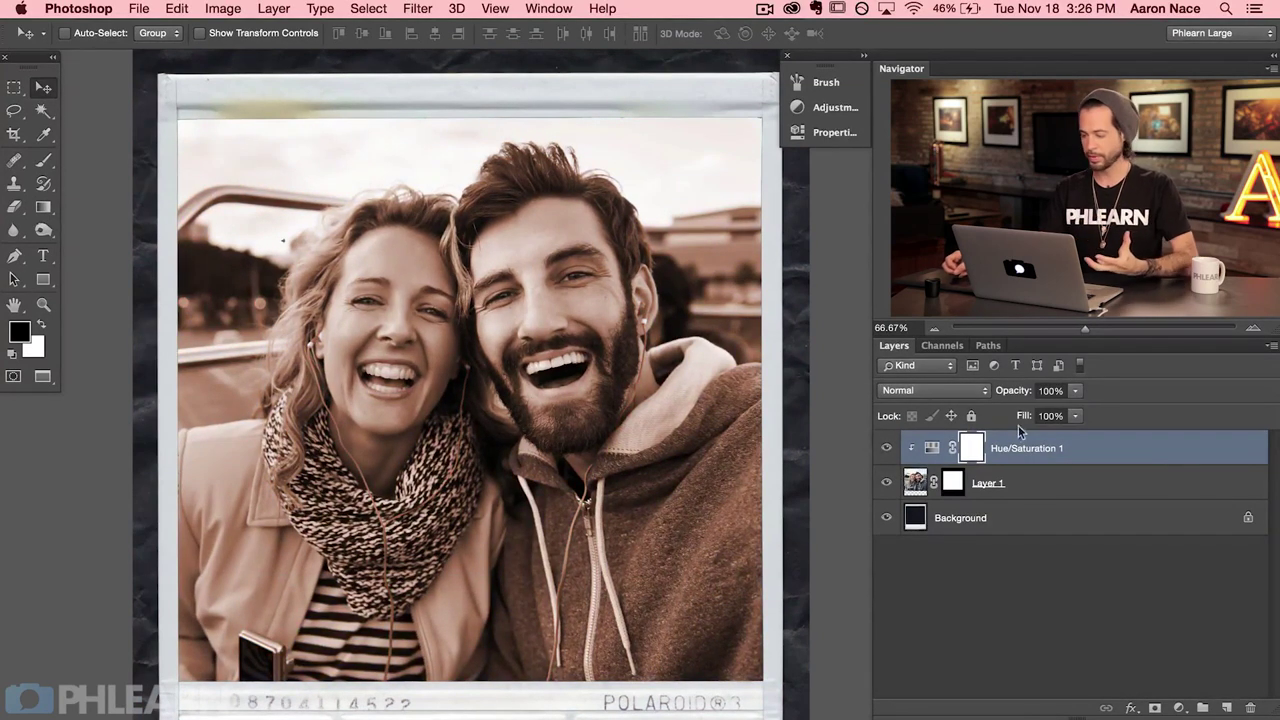
# - Lower Hue/Saturation 1's opacity to 46% and compare the faded tint at 50% zoom
pyautogui.moveTo(1014, 390); pyautogui.dragTo(964, 395)
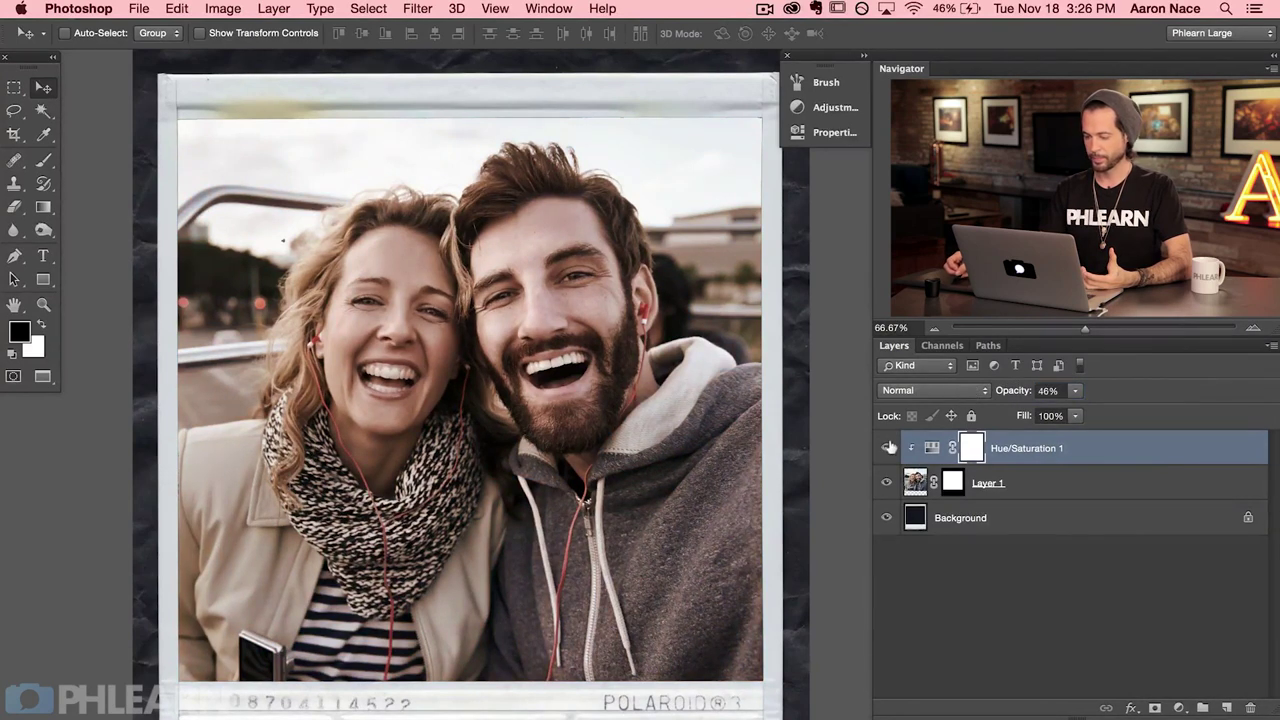
pyautogui.click(884, 448)
pyautogui.click(884, 448)
pyautogui.click(884, 448)
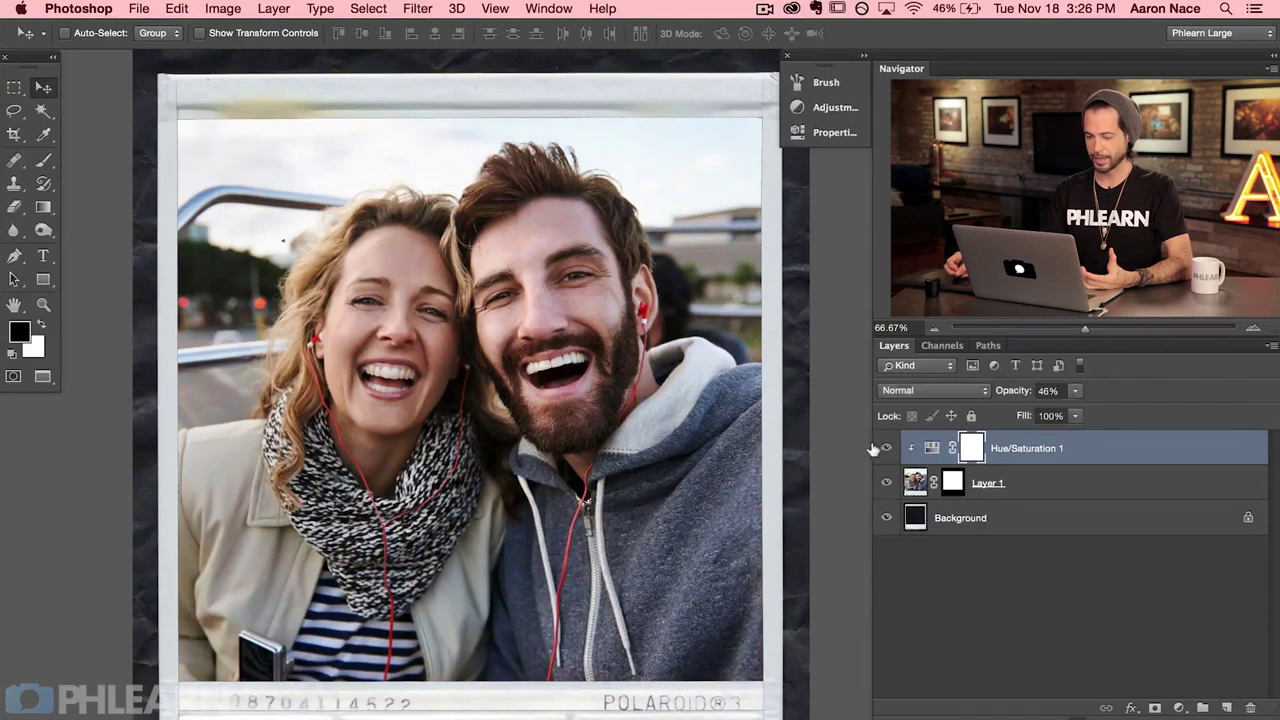
pyautogui.click(884, 448)
pyautogui.press('super+minus')
pyautogui.hscroll(5, 830, 405)
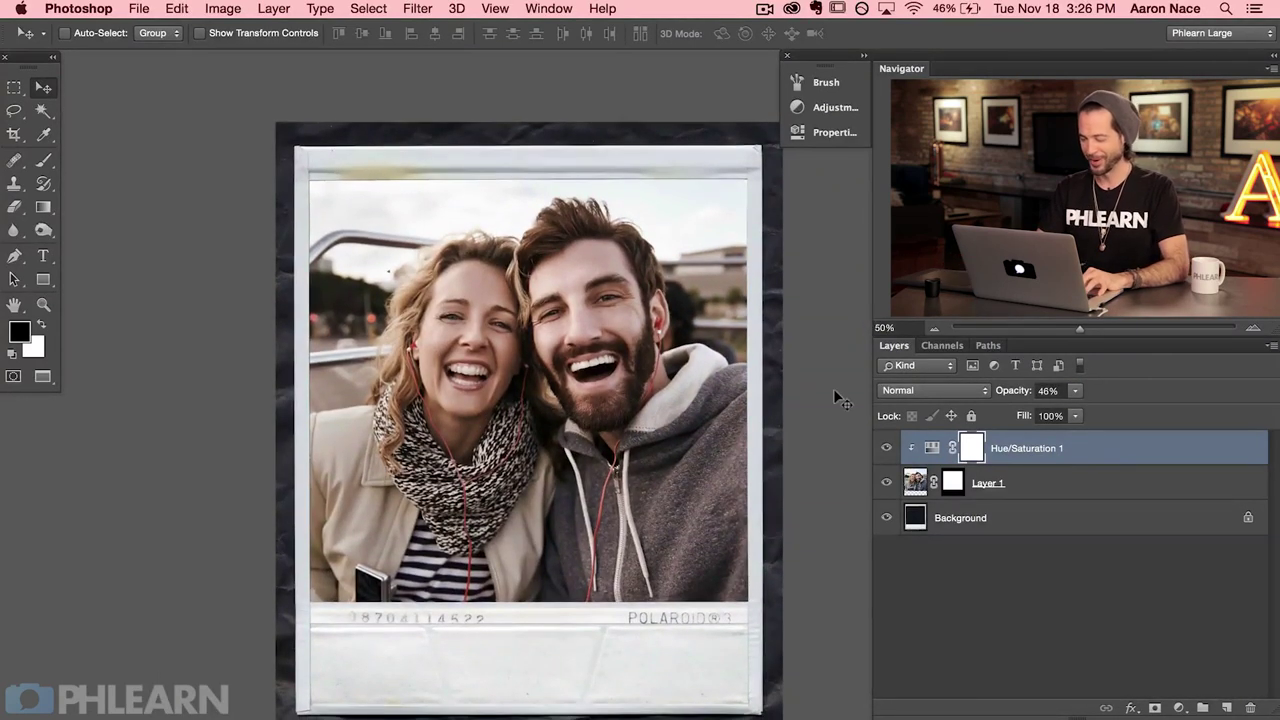
# - Add a new clipped Layer 2 and set up a large white brush at 30% flow
pyautogui.press('super+alt+shift+n')
pyautogui.press('super+alt+g')
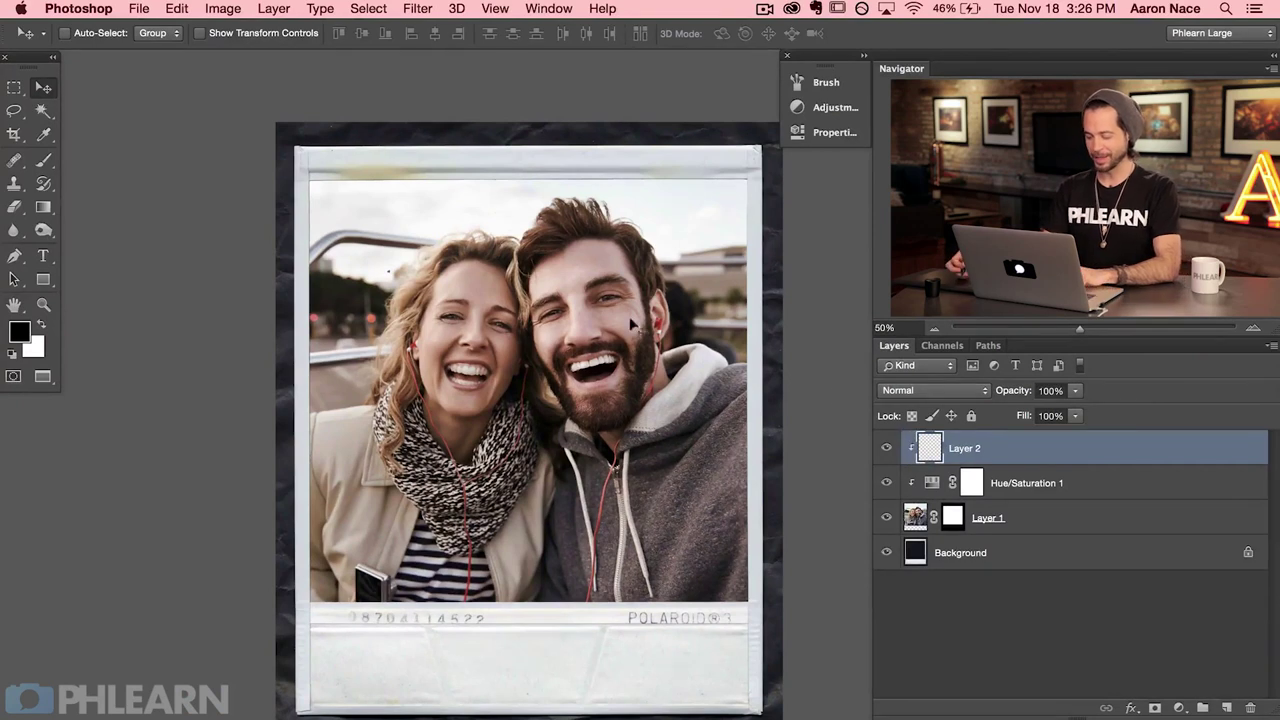
pyautogui.press('b')
pyautogui.press('x')
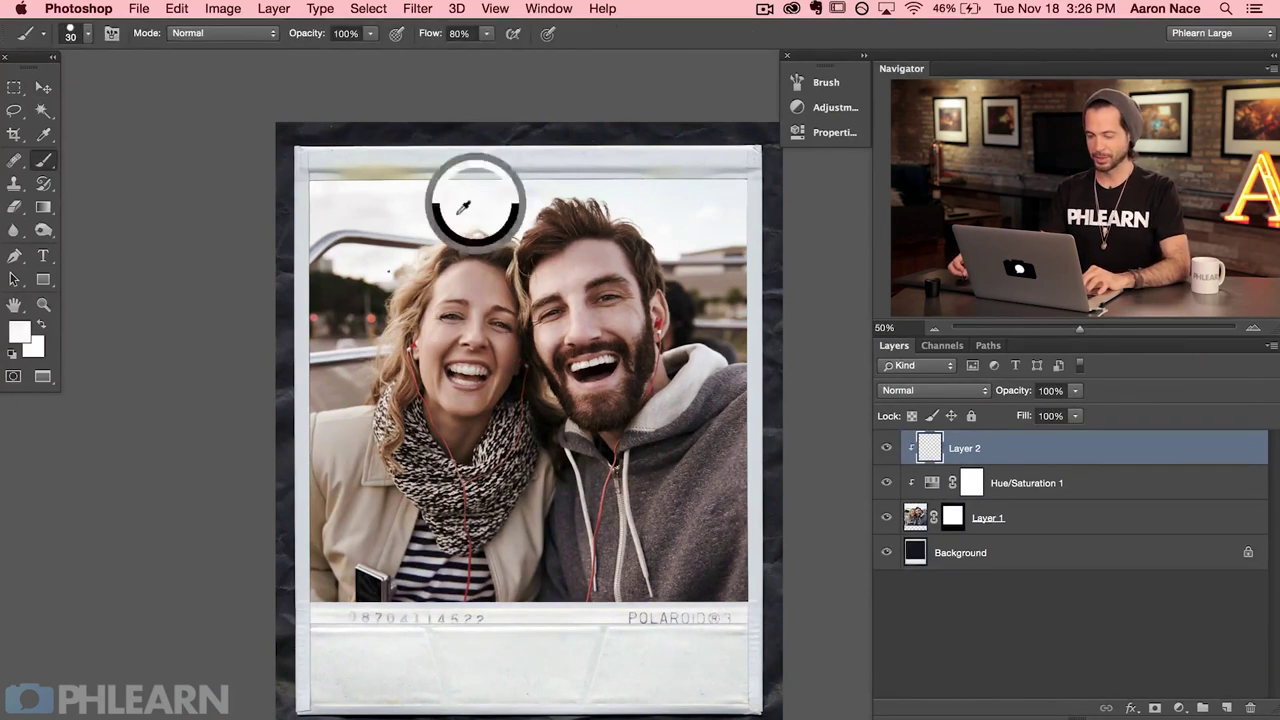
pyautogui.moveTo(400, 310); pyautogui.dragTo(330, 256)
pyautogui.moveTo(330, 210)
pyautogui.mouseDown()
pyautogui.moveTo(440, 300)
pyautogui.moveTo(440, 320)
pyautogui.mouseUp()
pyautogui.hotkey('shift', '3')
# - Paint a white haze over the photo's upper left and compare it on and off
pyautogui.moveTo(350, 300)
pyautogui.mouseDown()
pyautogui.moveTo(360, 400)
pyautogui.moveTo(400, 280)
pyautogui.moveTo(380, 330)
pyautogui.moveTo(360, 250)
pyautogui.moveTo(470, 260)
pyautogui.moveTo(350, 300)
pyautogui.moveTo(340, 450)
pyautogui.mouseUp()
pyautogui.moveTo(340, 360)
pyautogui.mouseDown()
pyautogui.moveTo(430, 335)
pyautogui.moveTo(340, 270)
pyautogui.moveTo(420, 230)
pyautogui.moveTo(350, 250)
pyautogui.mouseUp()
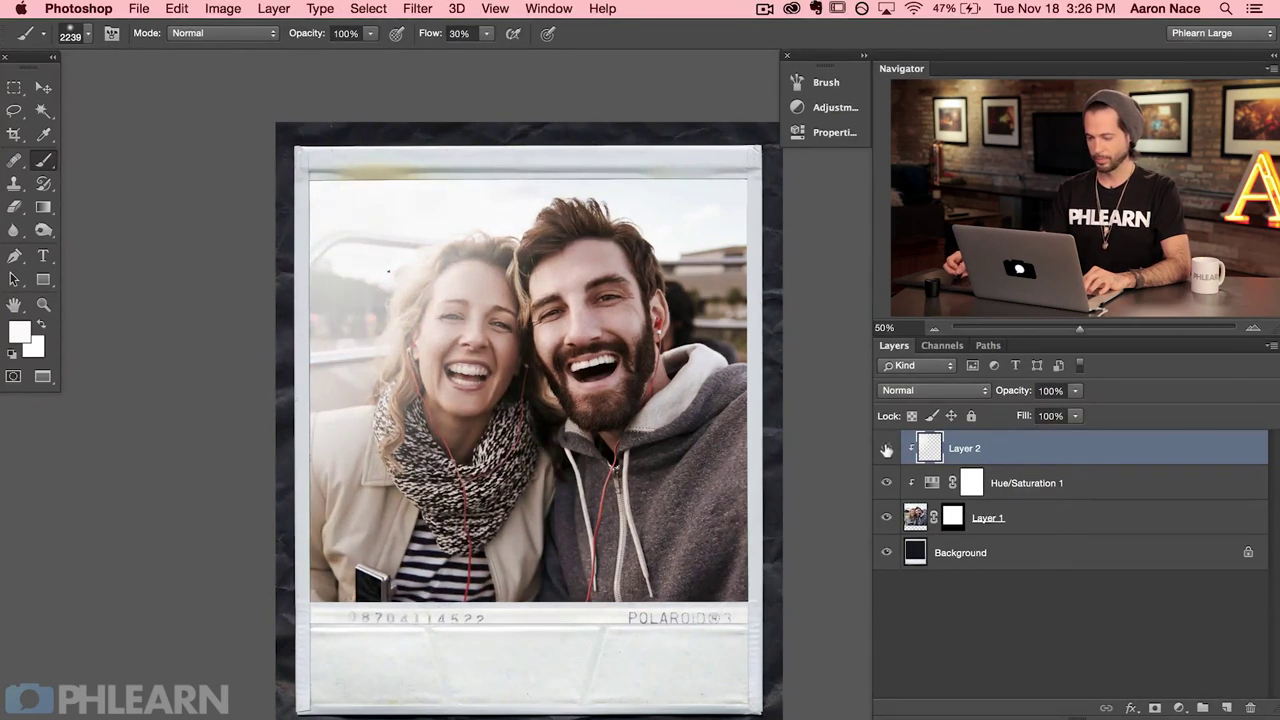
pyautogui.click(886, 448)
pyautogui.click(886, 448)
pyautogui.click(886, 448)
pyautogui.click(886, 448)
pyautogui.click(888, 448)
pyautogui.click(888, 448)
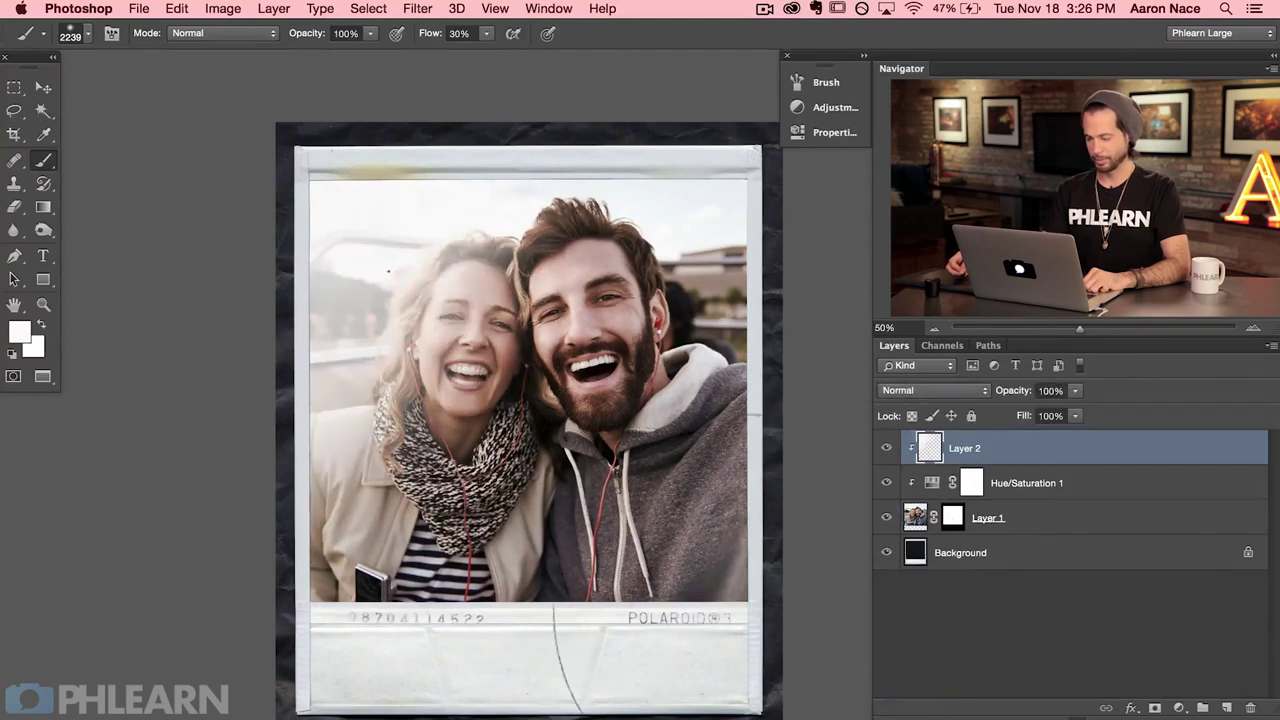
pyautogui.click(882, 449)
pyautogui.click(884, 449)
pyautogui.click(884, 449)
pyautogui.click(886, 449)
# - Set Layer 2's opacity to 94%
pyautogui.moveTo(1022, 386)
pyautogui.mouseDown()
pyautogui.moveTo(1000, 390)
pyautogui.moveTo(1012, 390)
pyautogui.mouseUp()
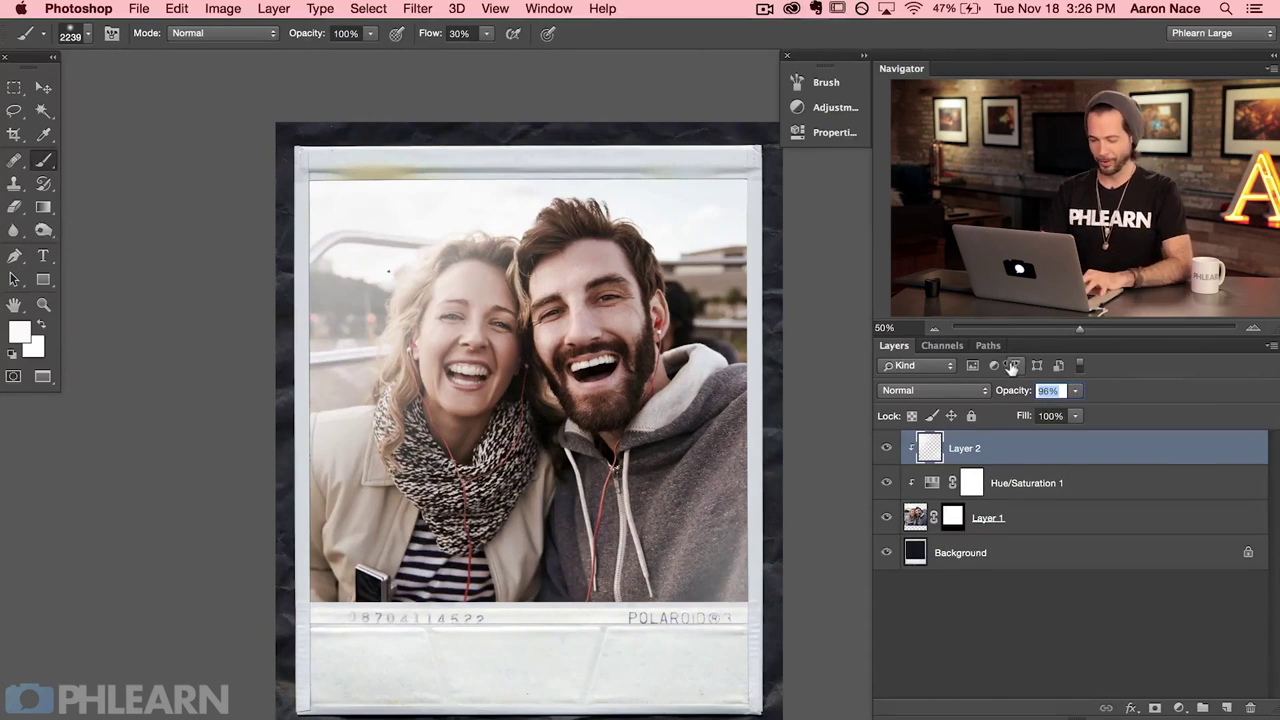
pyautogui.press('Down')
pyautogui.press('Down')
pyautogui.press('Return')
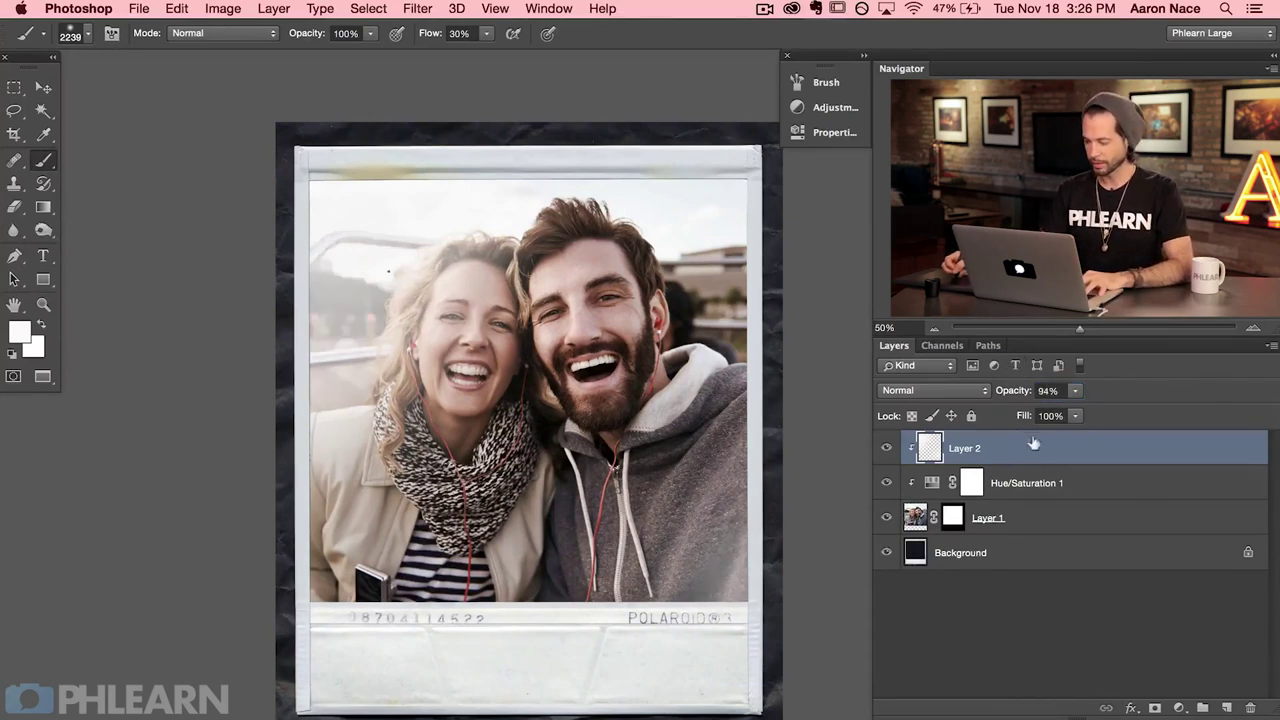
# - Zoom in to 100% on the woman's face in the selfie
pyautogui.press('super+equal')
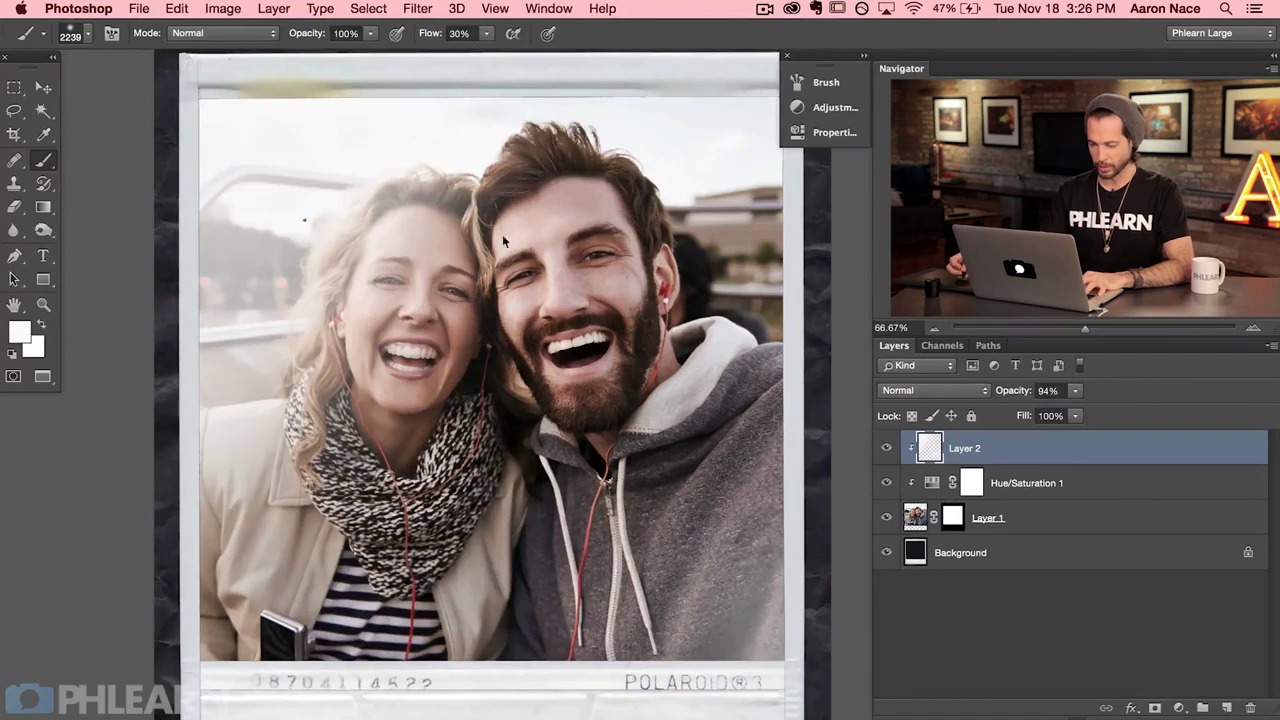
pyautogui.press('super+equal')
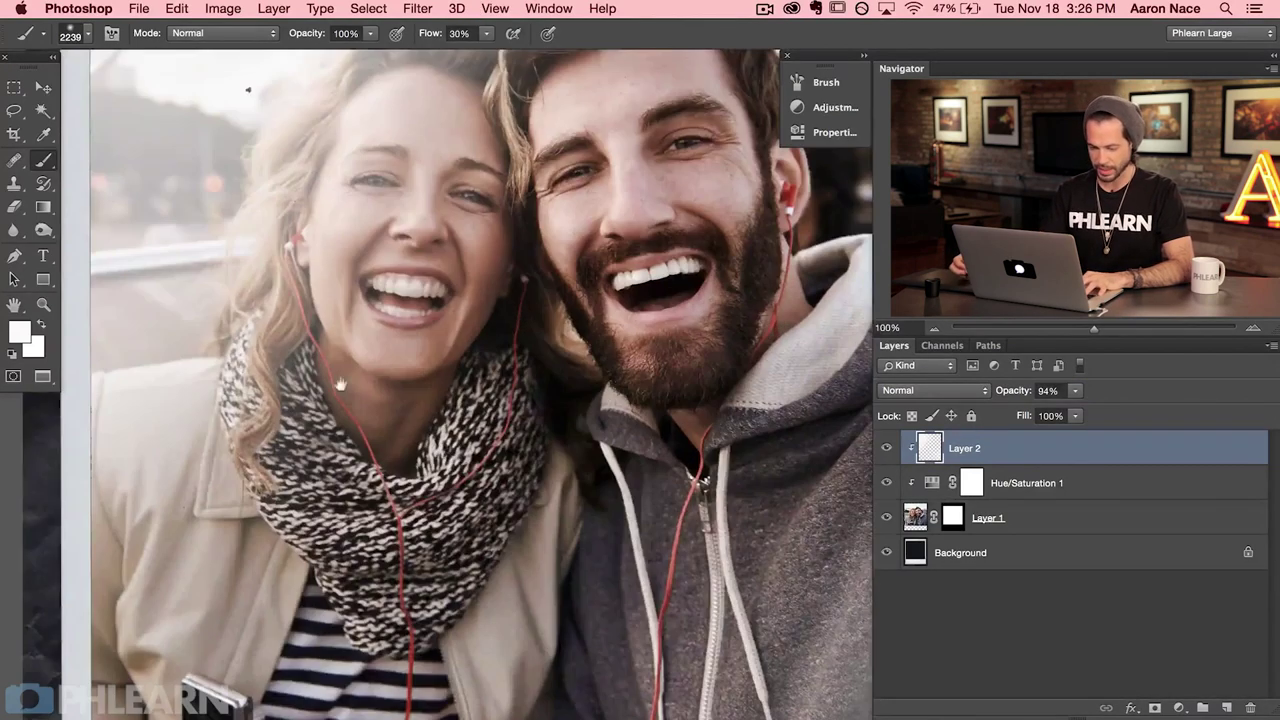
pyautogui.press('super+equal')
pyautogui.press('super+equal')
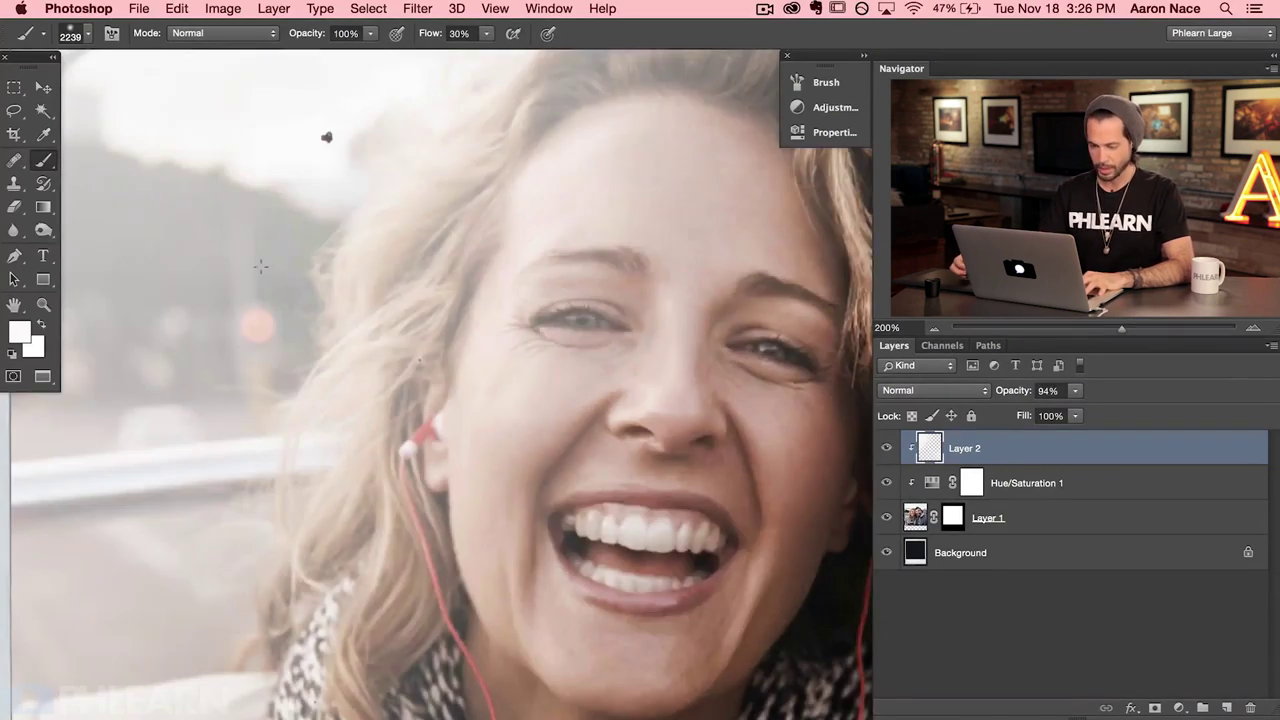
pyautogui.scroll(5, 420, 490)
pyautogui.hscroll(-5, 420, 490)
pyautogui.scroll(5, 278, 300)
pyautogui.hscroll(-1, 278, 300)
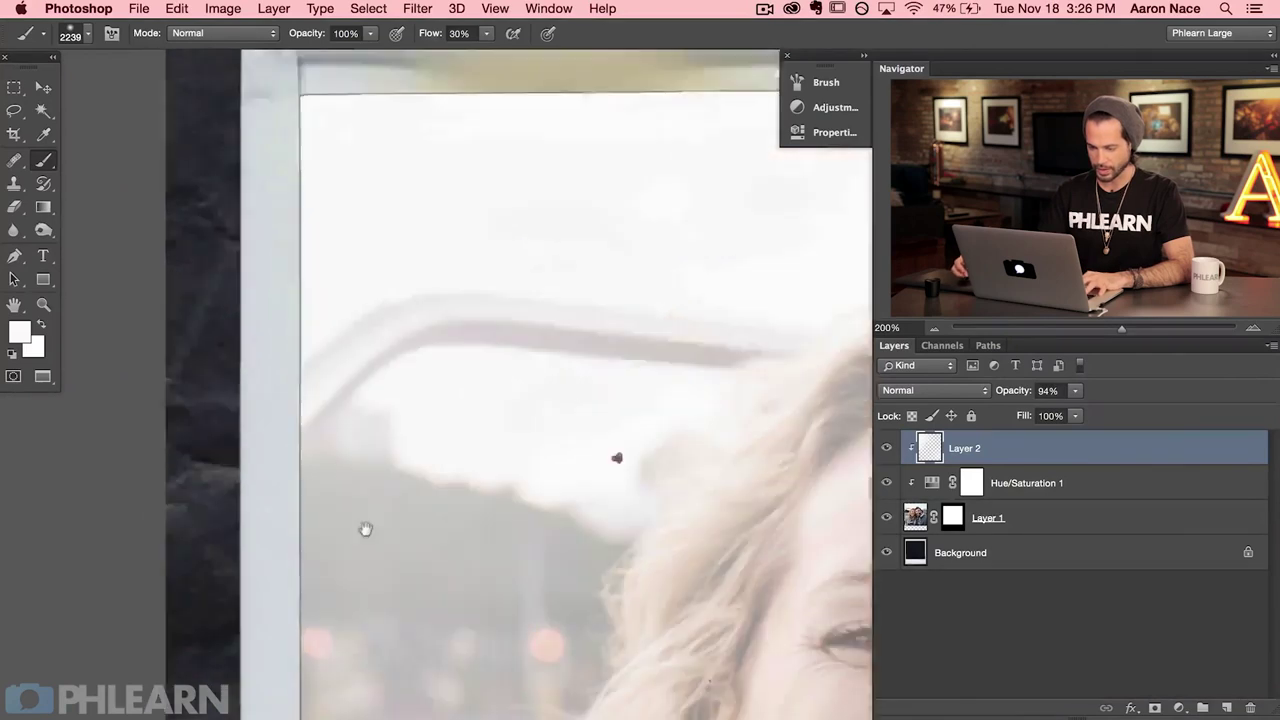
pyautogui.scroll(2, 606, 291)
pyautogui.hscroll(3, 606, 291)
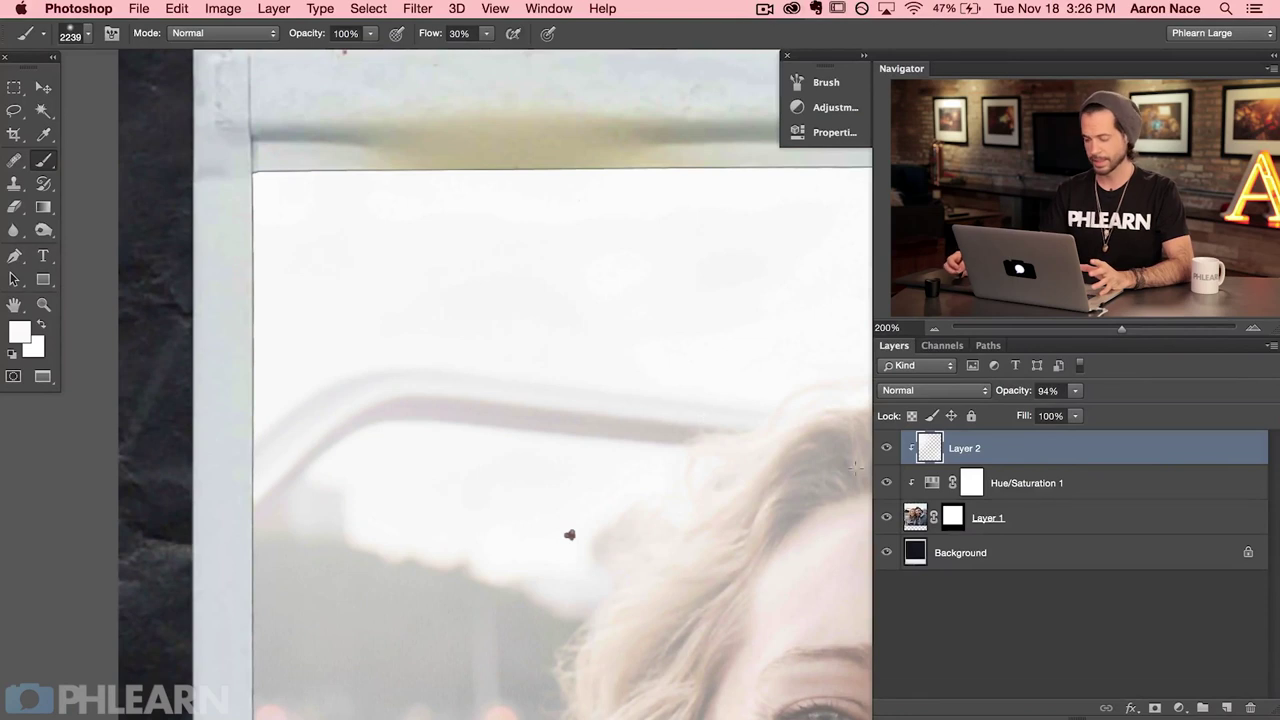
# - Apply a 2.4-pixel Gaussian Blur to Layer 1, then zoom out to frame both faces
pyautogui.click(952, 516)
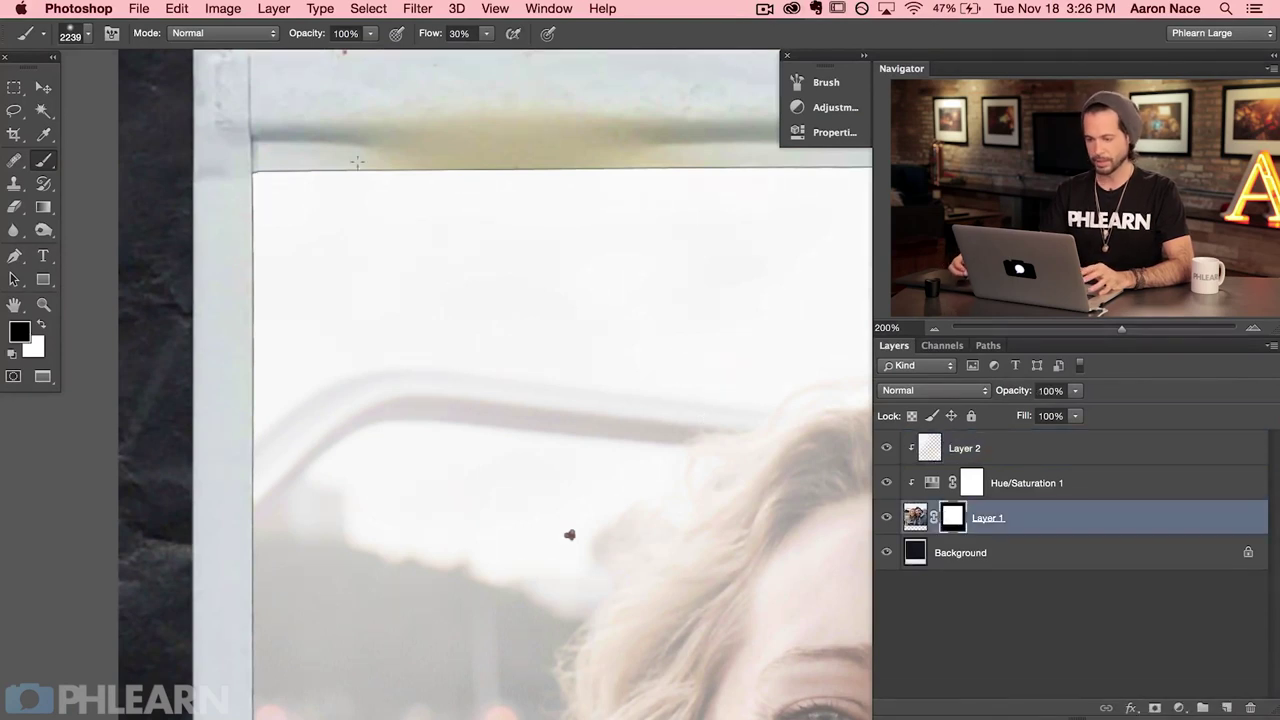
pyautogui.click(418, 10)
pyautogui.moveTo(480, 220)
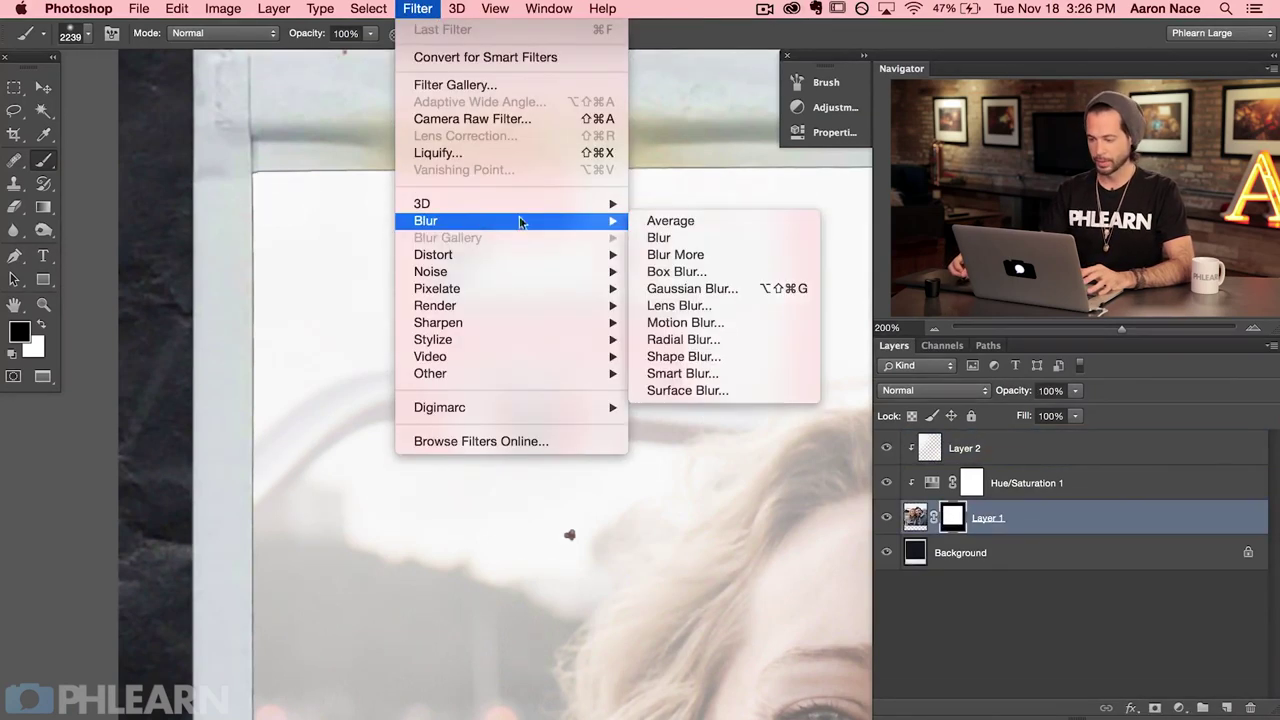
pyautogui.click(705, 289)
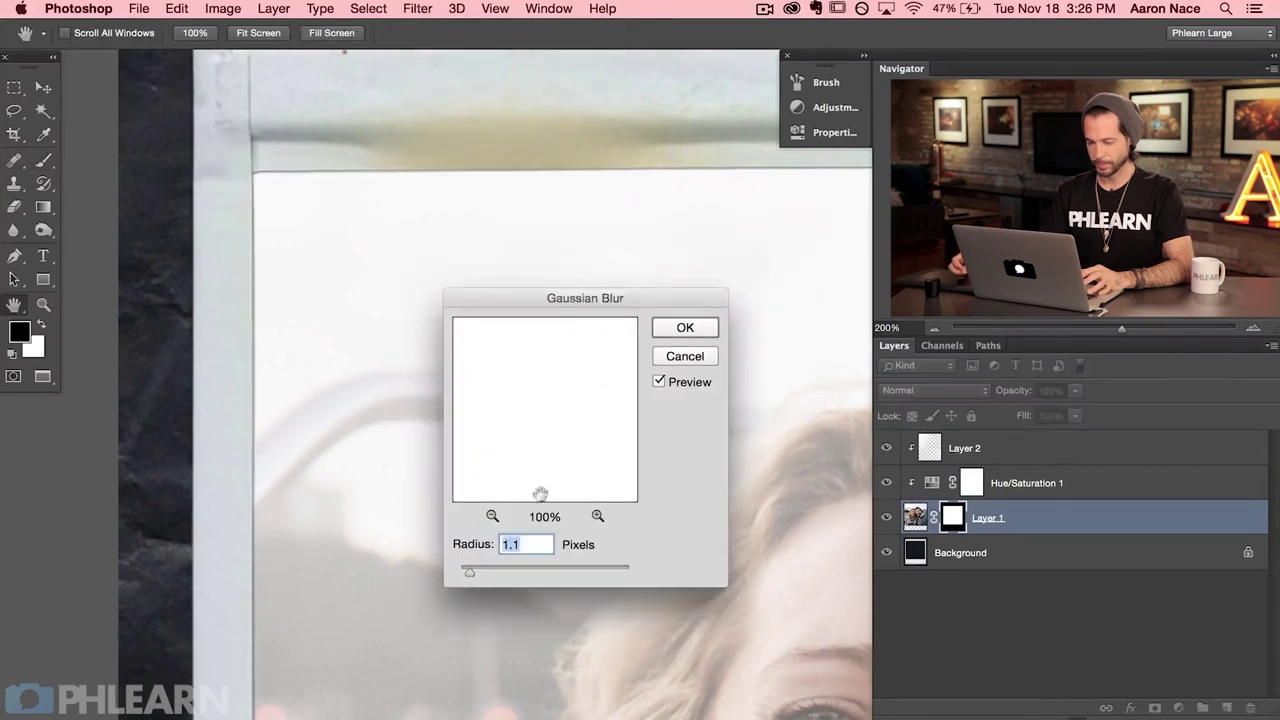
pyautogui.moveTo(478, 573); pyautogui.dragTo(485, 578)
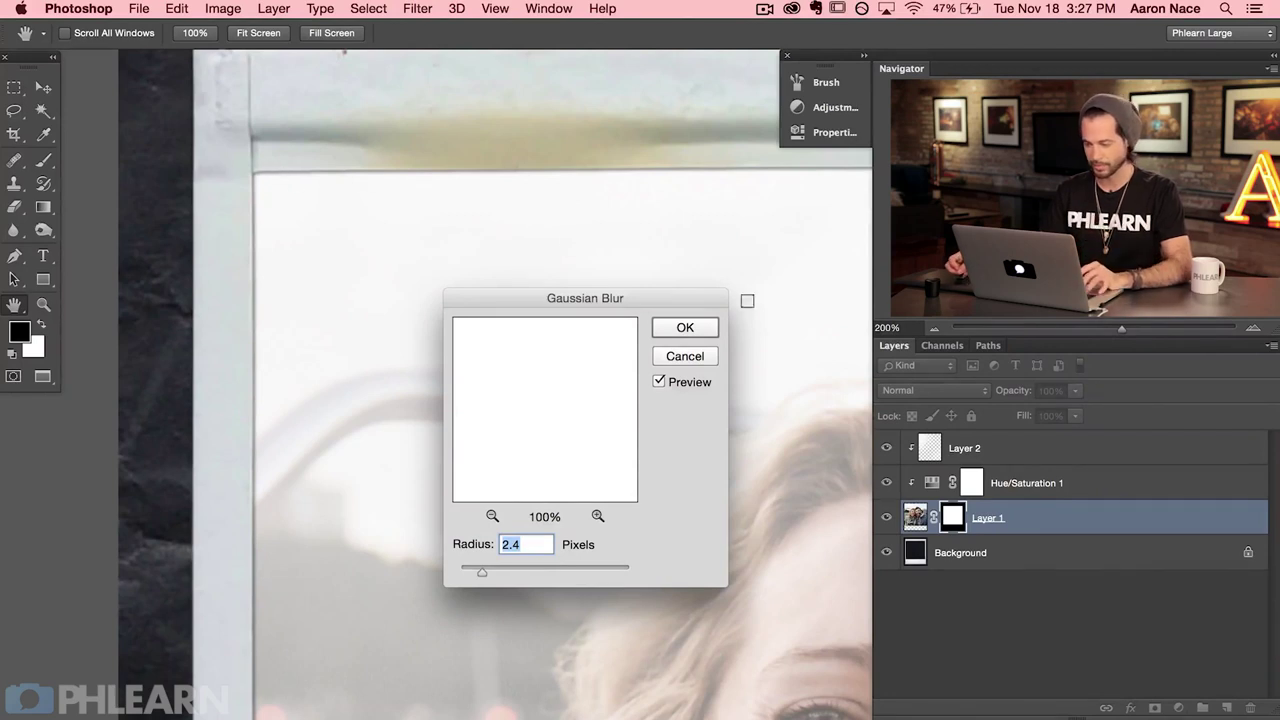
pyautogui.click(686, 329)
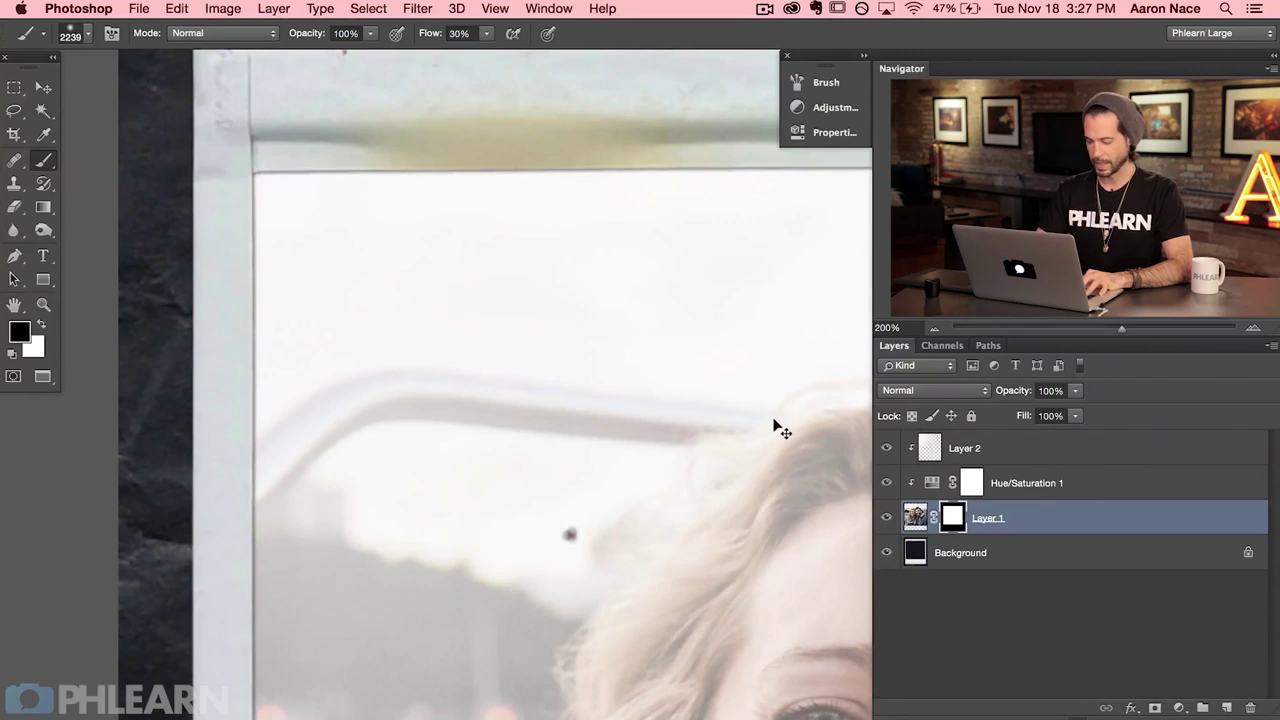
pyautogui.press('super+minus')
pyautogui.press('super+minus')
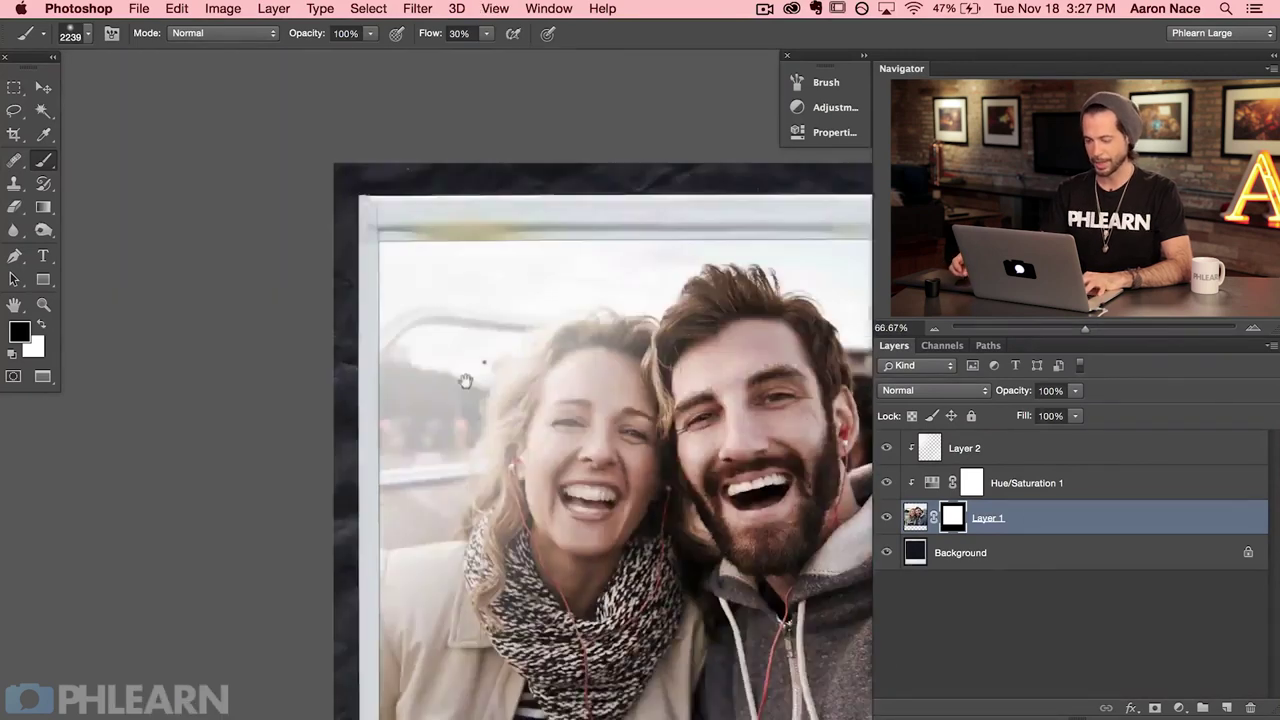
pyautogui.moveTo(465, 381); pyautogui.dragTo(366, 286)
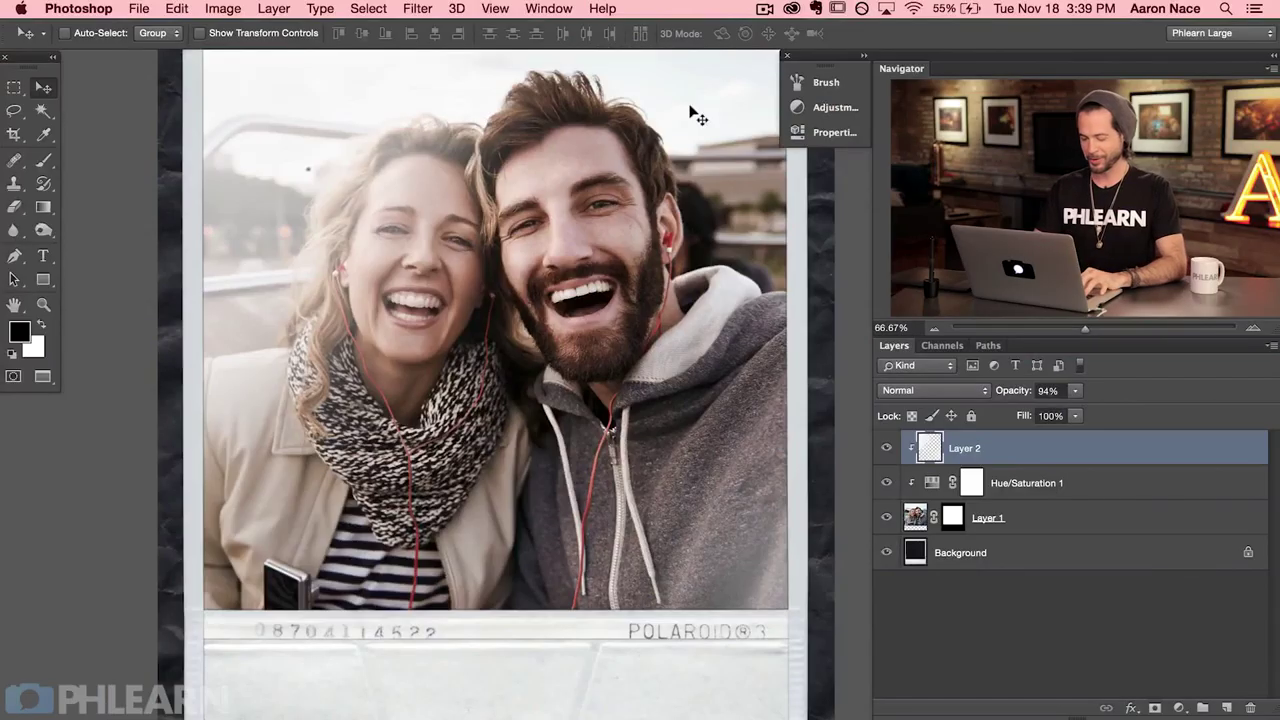
# - Add a new empty Layer 3 and switch to the Brush tool near the bottom border
pyautogui.press('super+alt+shift+n')
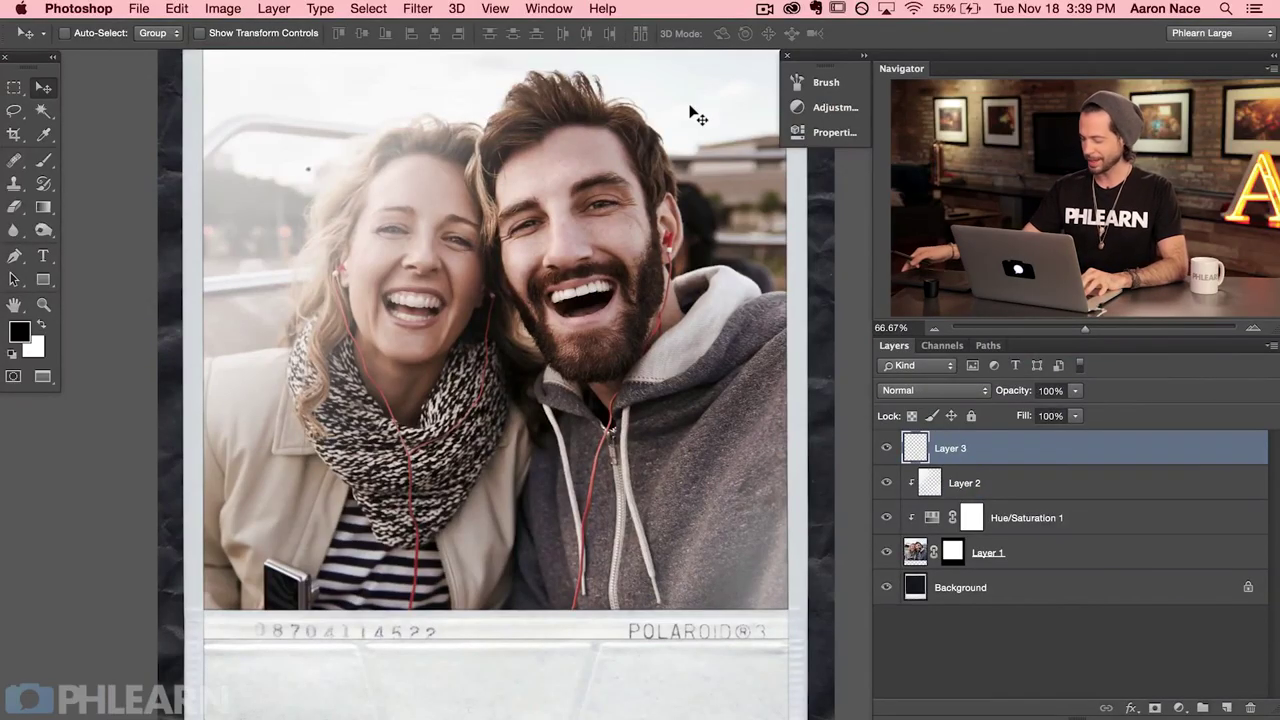
pyautogui.press('b')
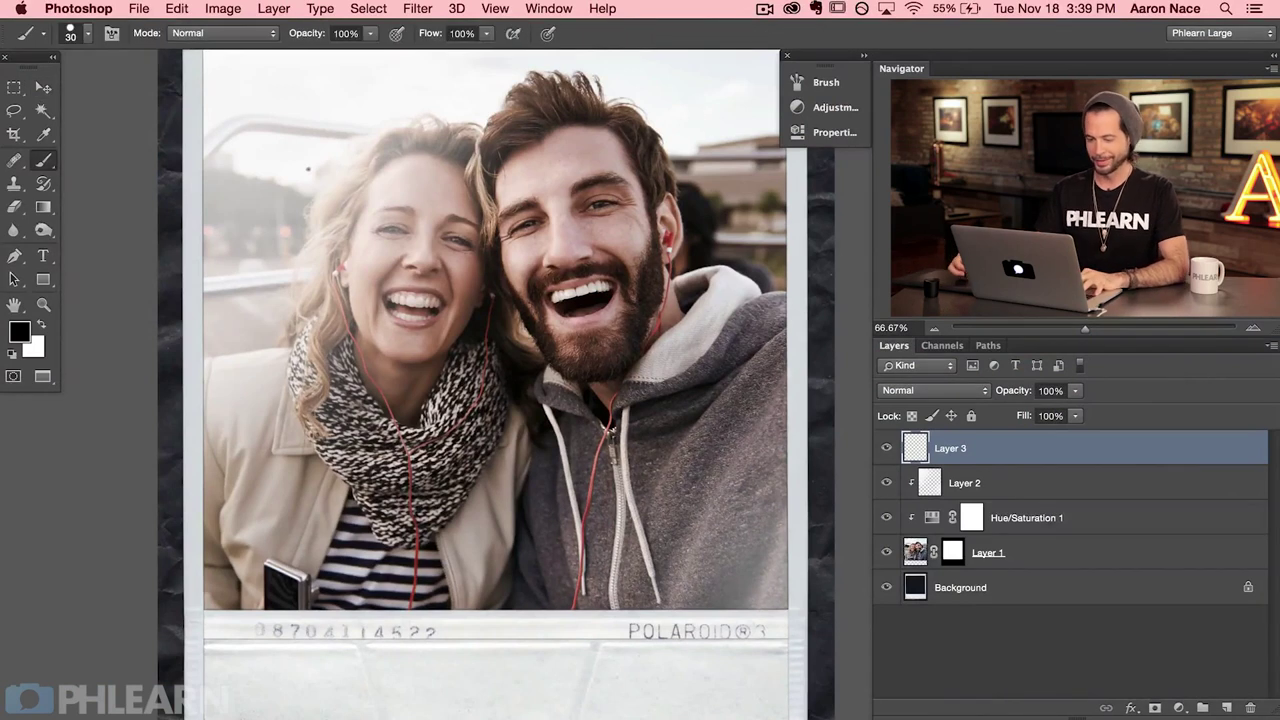
pyautogui.moveTo(288, 577); pyautogui.dragTo(345, 517)
# - Handwrite 'We like this guy!' in black paint across the Polaroid's bottom border
pyautogui.moveTo(287, 622)
pyautogui.mouseDown()
pyautogui.moveTo(346, 671)
pyautogui.moveTo(400, 686)
pyautogui.mouseUp()
pyautogui.moveTo(420, 628)
pyautogui.mouseDown()
pyautogui.moveTo(440, 680)
pyautogui.moveTo(452, 672)
pyautogui.mouseUp()
pyautogui.moveTo(465, 596)
pyautogui.mouseDown()
pyautogui.moveTo(460, 682)
pyautogui.moveTo(548, 652)
pyautogui.mouseUp()
pyautogui.moveTo(575, 574)
pyautogui.mouseDown()
pyautogui.moveTo(572, 650)
pyautogui.moveTo(614, 658)
pyautogui.mouseUp()
pyautogui.moveTo(612, 600)
pyautogui.mouseDown()
pyautogui.moveTo(604, 648)
pyautogui.moveTo(633, 636)
pyautogui.mouseUp()
pyautogui.moveTo(718, 598); pyautogui.dragTo(690, 668)
pyautogui.moveTo(735, 630)
pyautogui.mouseDown()
pyautogui.moveTo(790, 625)
pyautogui.moveTo(795, 695)
pyautogui.mouseUp()
# - Zoom to 100% and pan around to inspect the handwritten caption
pyautogui.hscroll(3, 614, 614)
pyautogui.scroll(-1, 614, 614)
pyautogui.press('super+plus')
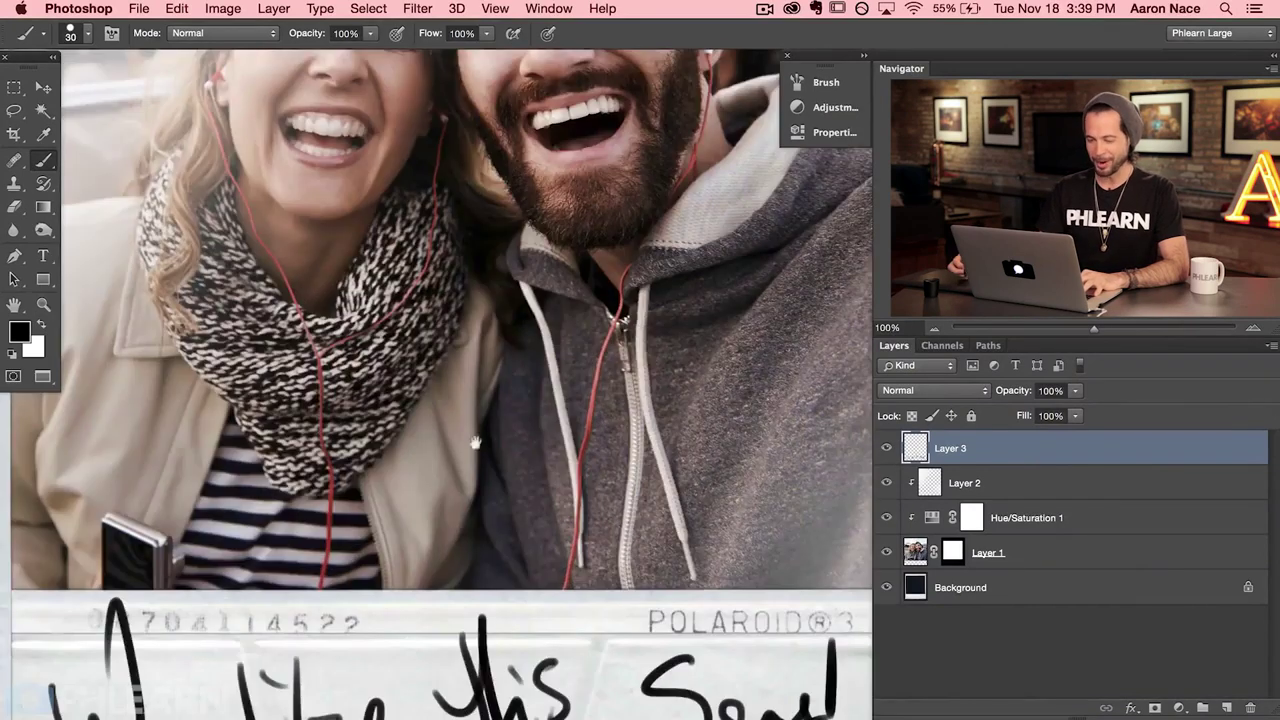
pyautogui.scroll(-10, 433, 544)
pyautogui.hscroll(-2, 492, 276)
pyautogui.hscroll(-1, 492, 276)
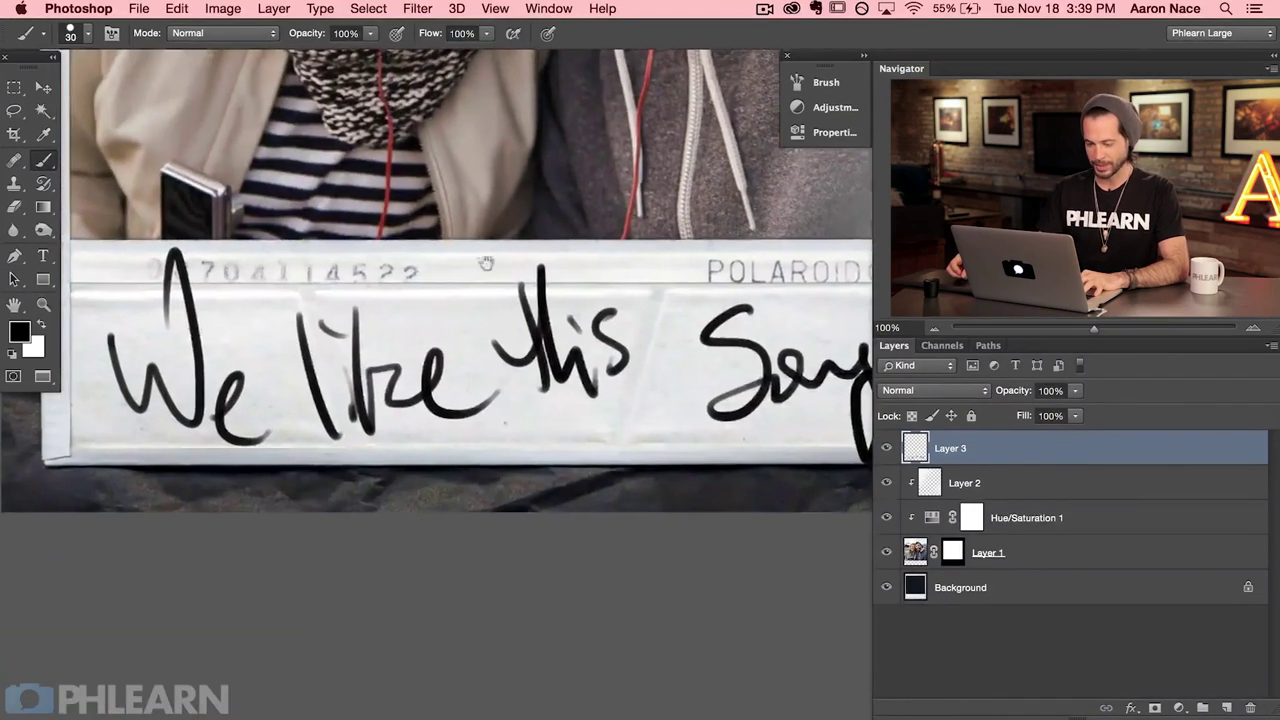
pyautogui.scroll(-4, 497, 383)
pyautogui.hscroll(2, 497, 383)
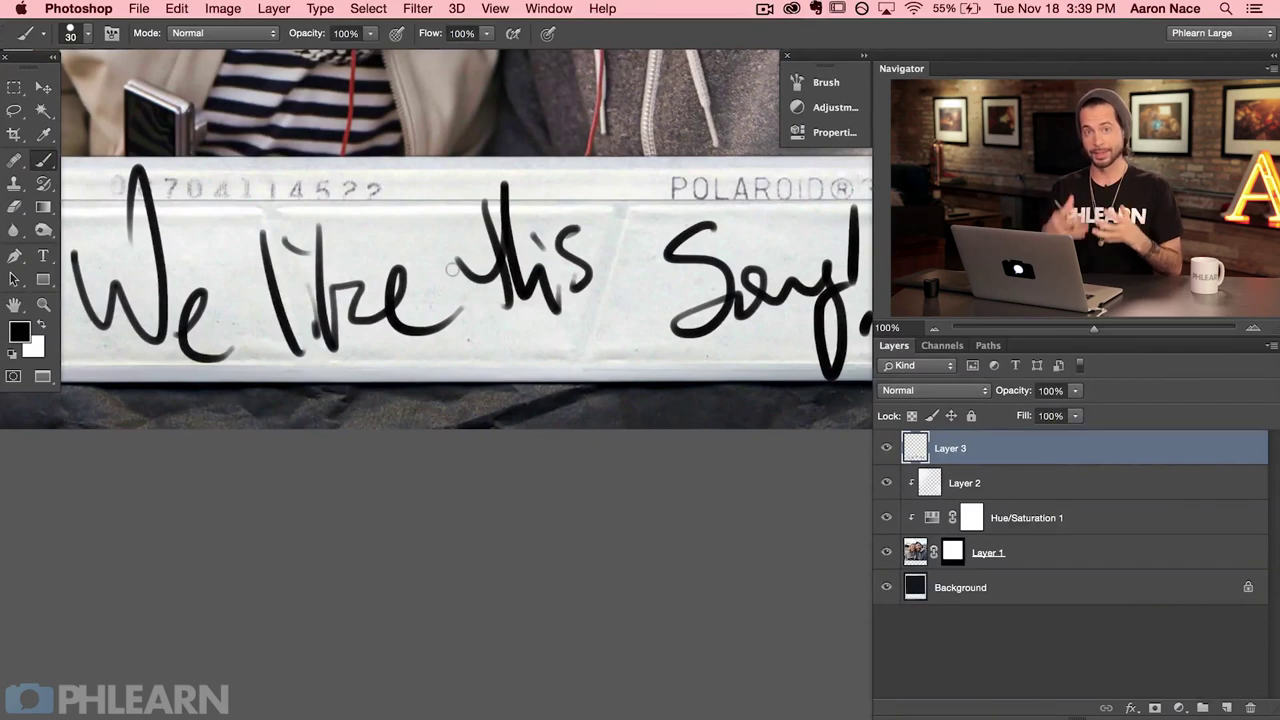
pyautogui.scroll(-1, 600, 337)
pyautogui.hscroll(-1, 600, 337)
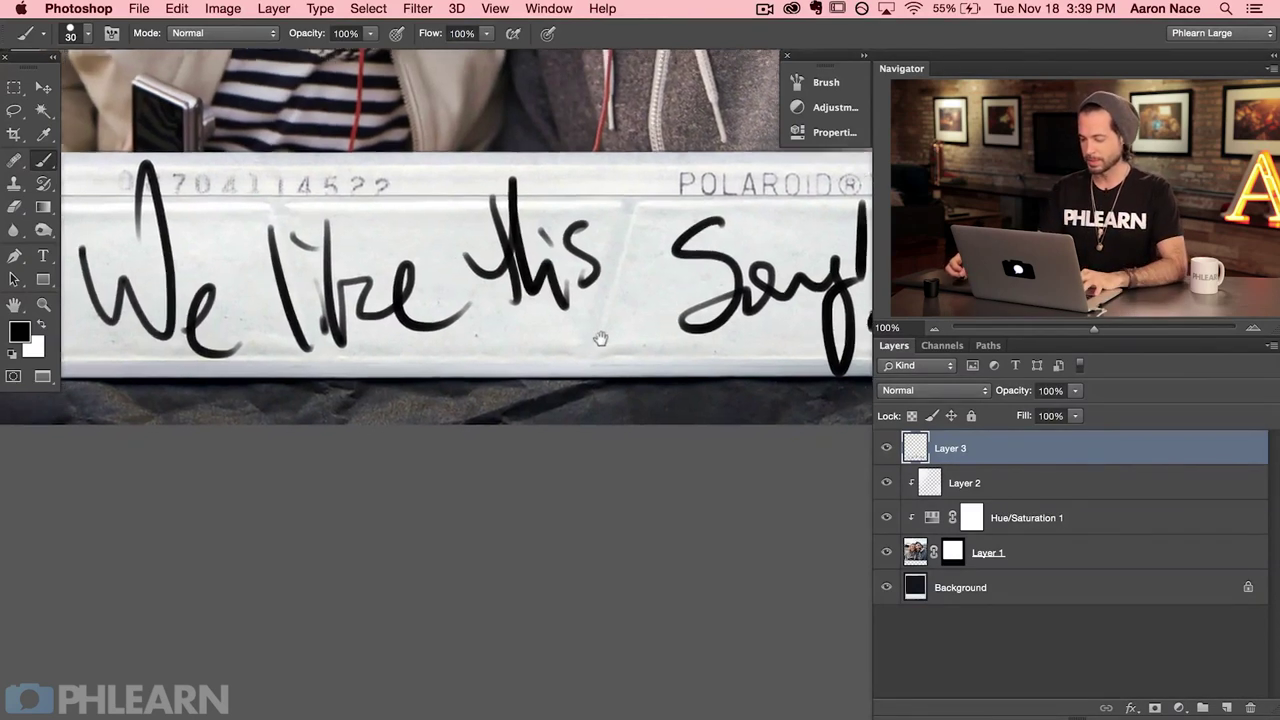
# - Split Layer 3's Underlying Layer white Blend If slider at 228/255 and apply it
pyautogui.doubleClick(1025, 447)
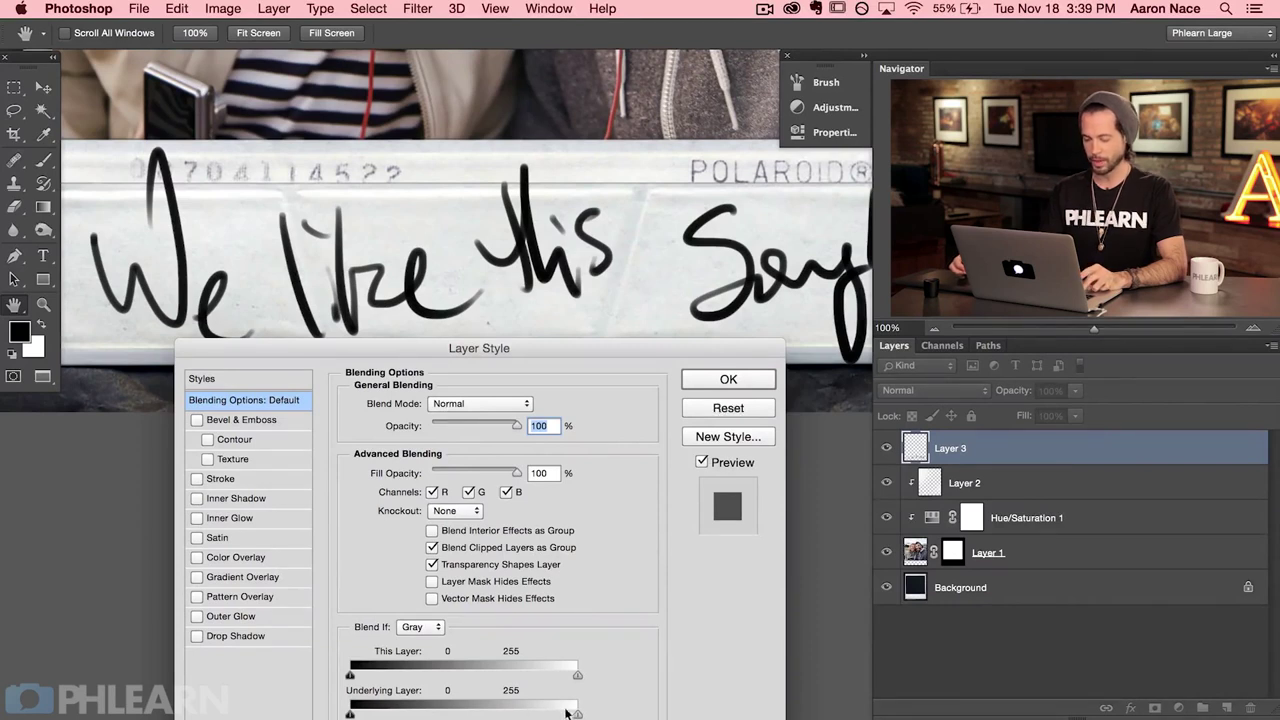
pyautogui.moveTo(575, 714); pyautogui.dragTo(551, 716)
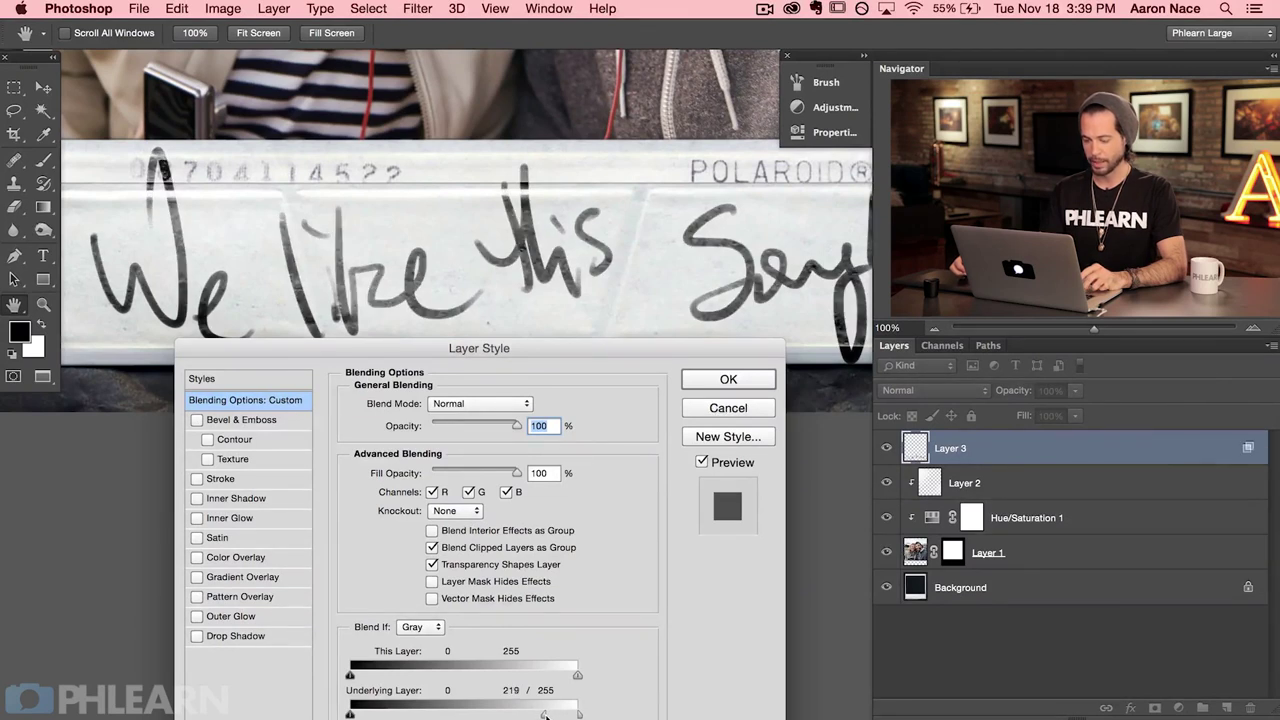
pyautogui.moveTo(551, 716); pyautogui.dragTo(558, 716)
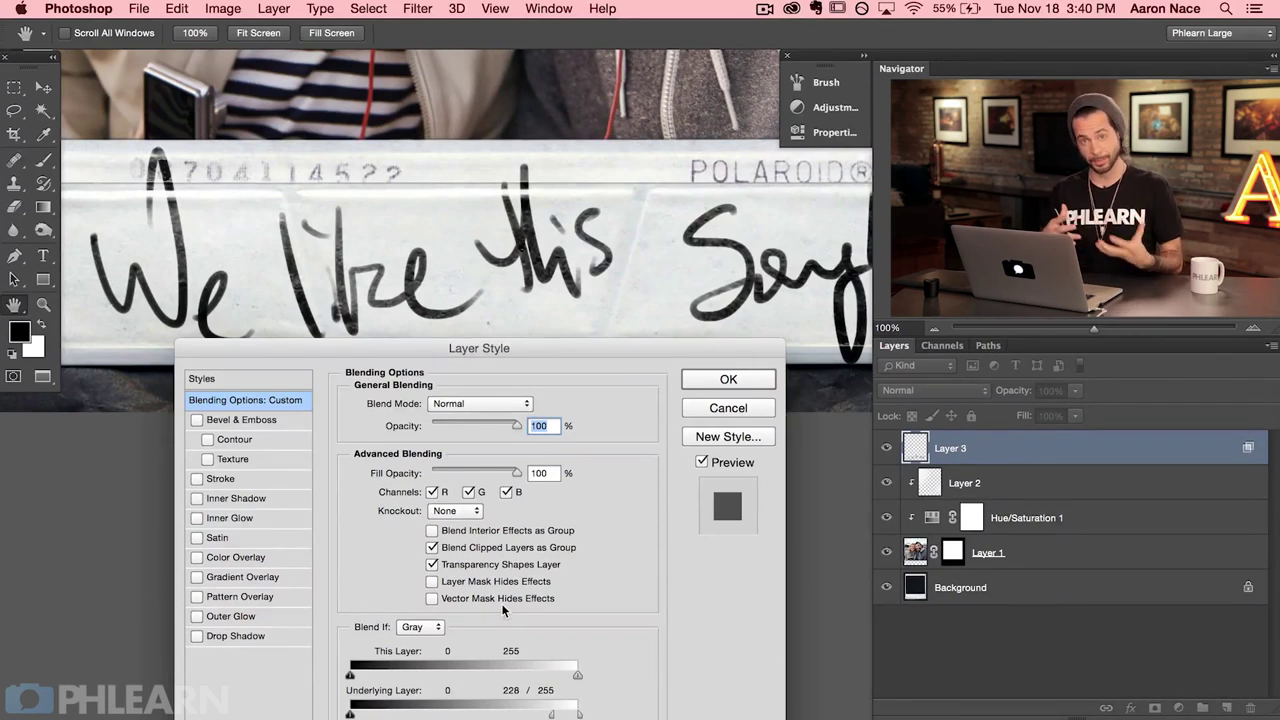
pyautogui.click(743, 382)
# - Return to the Brush tool and look over the blended caption on the border
pyautogui.press('b')
pyautogui.moveTo(759, 420); pyautogui.dragTo(773, 572)
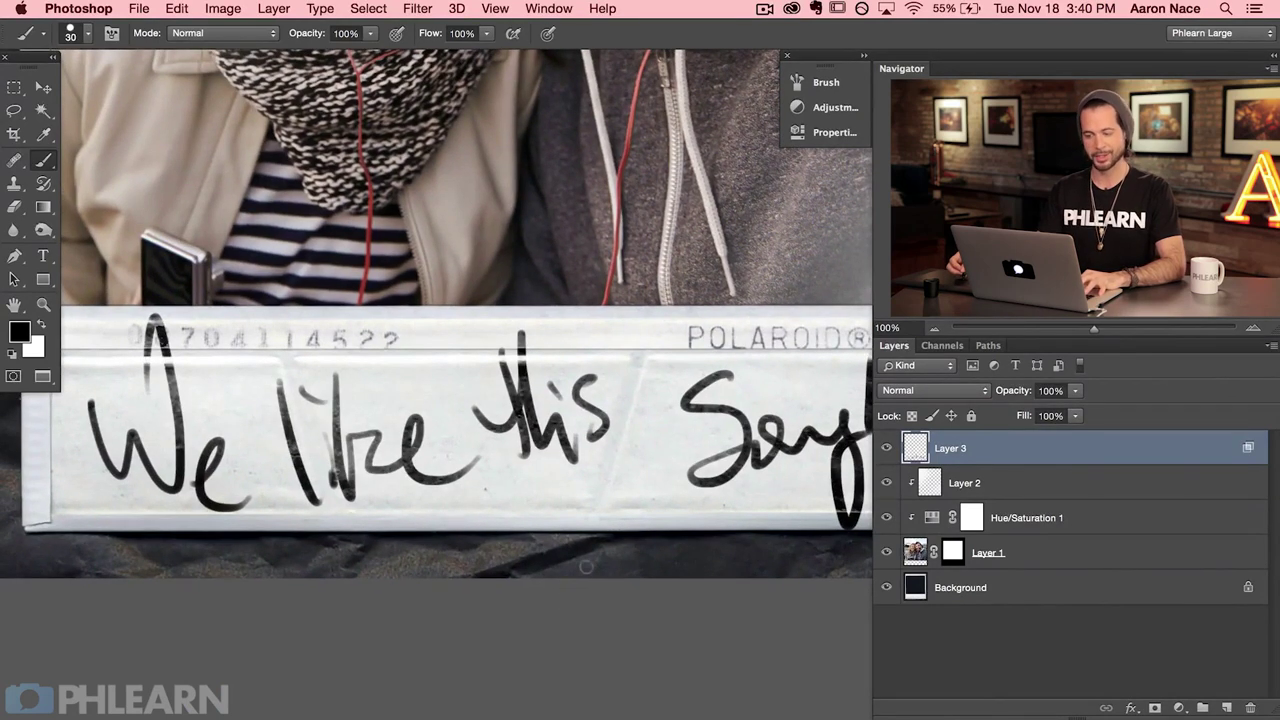
pyautogui.scroll(-1, 585, 562)
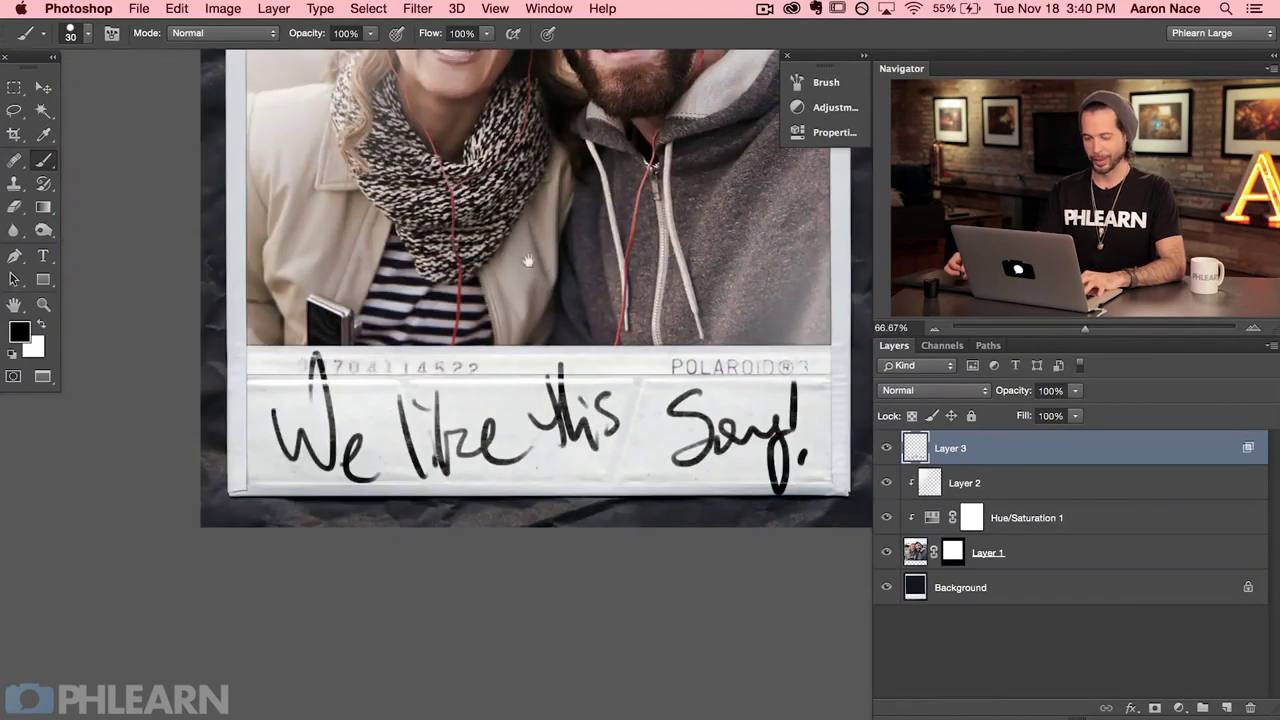